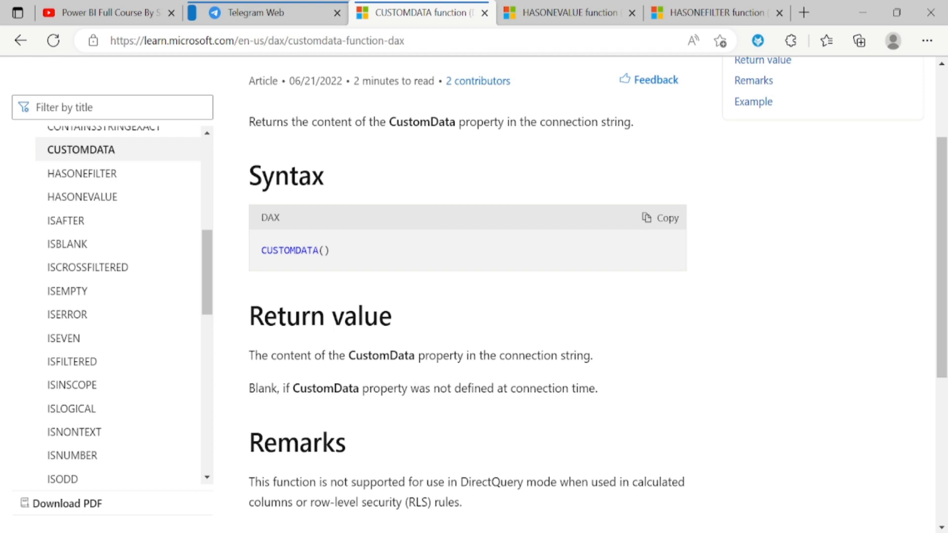
Switch to Power BI Desktop and, from Practical Page, add a measure to the Sales table: customdata = CUSTOMDATA().
{"action": "key", "text": "alt+Tab"}
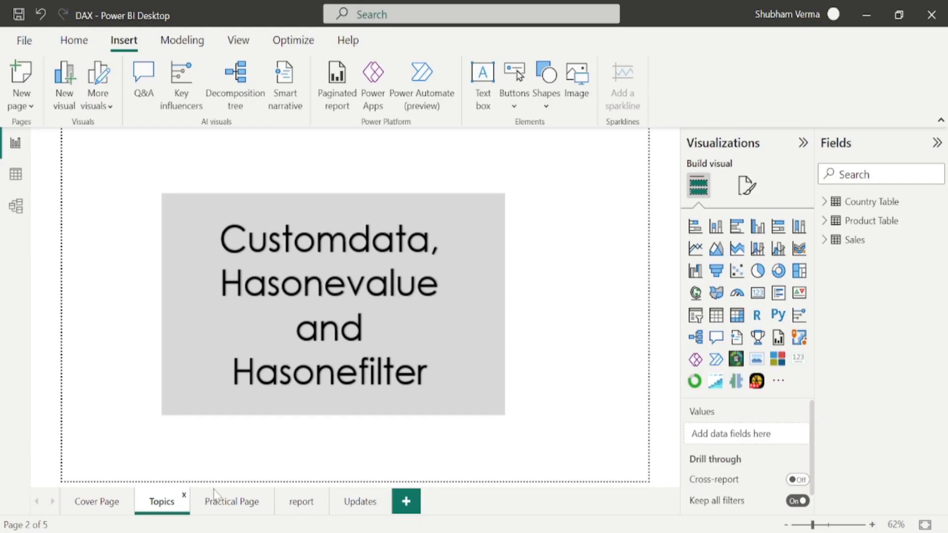
{"action": "left_click", "coordinate": [241, 503]}
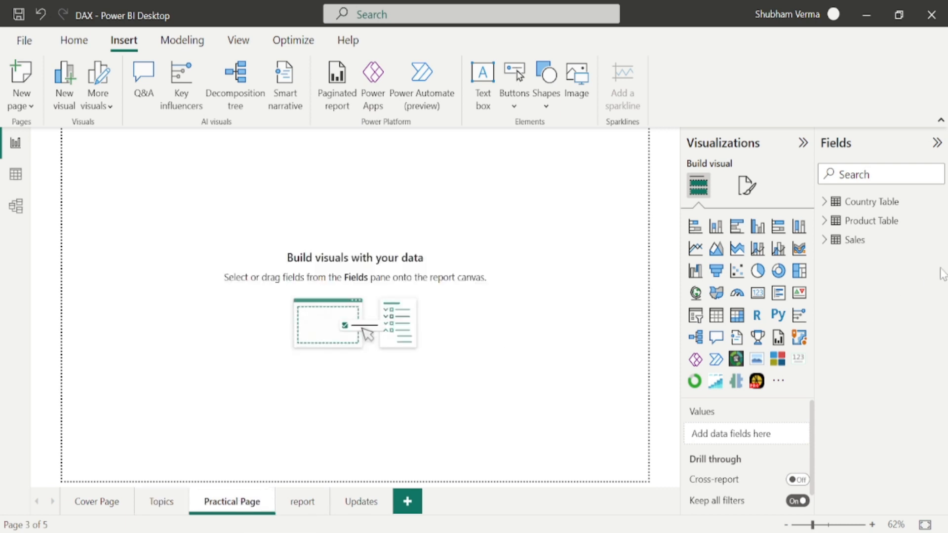
{"action": "left_click", "coordinate": [938, 241]}
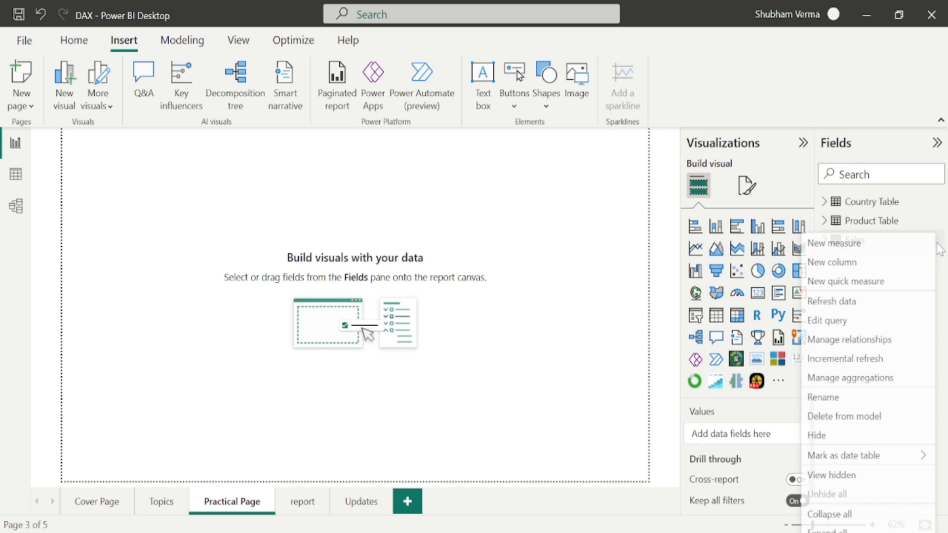
{"action": "left_click", "coordinate": [852, 247]}
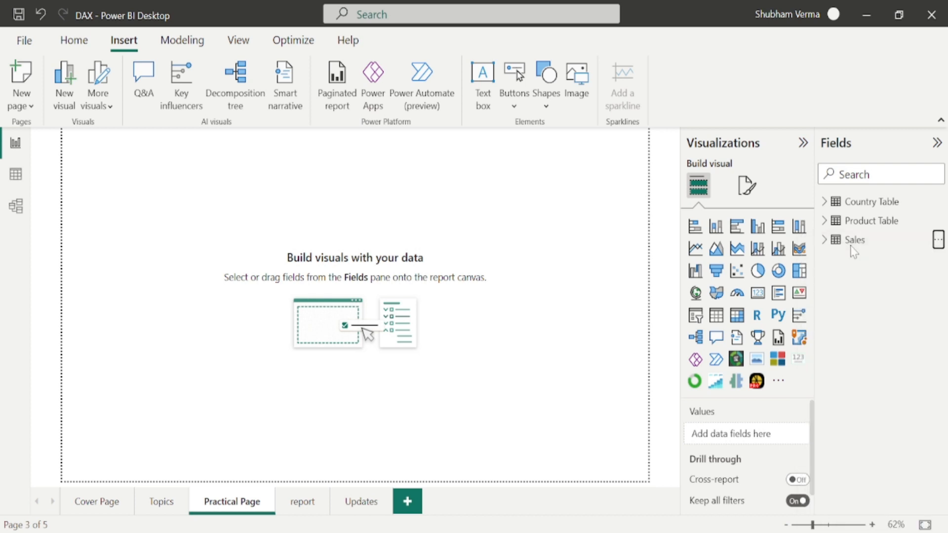
{"action": "type", "text": "customdata = "}
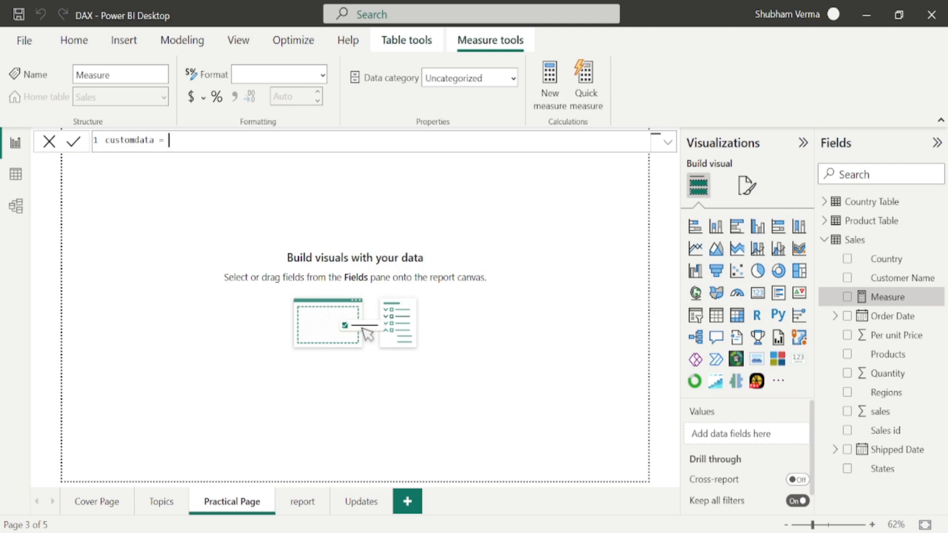
{"action": "type", "text": "custom"}
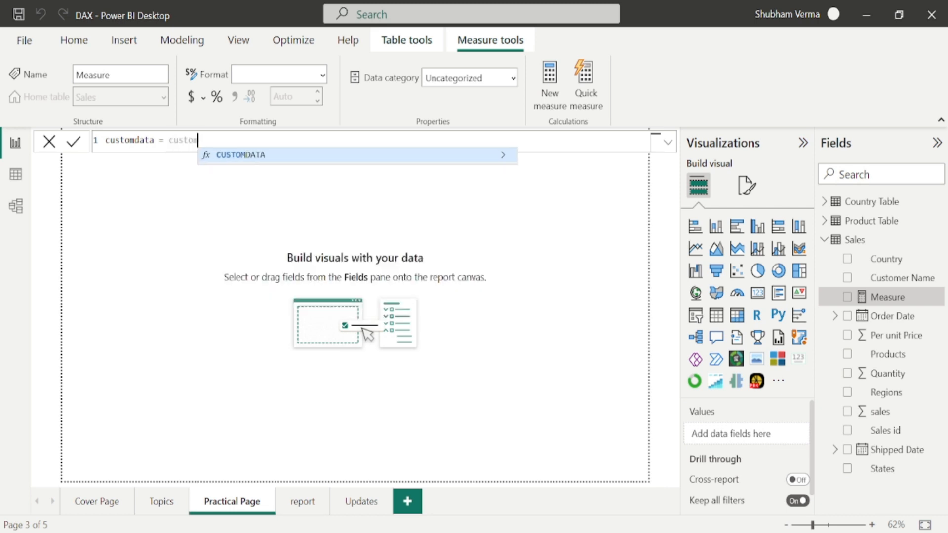
{"action": "key", "text": "Tab"}
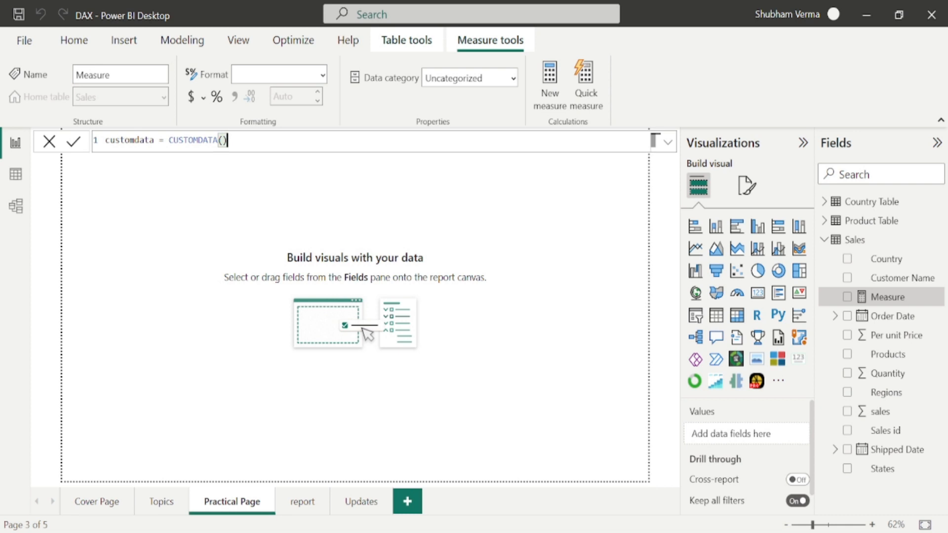
{"action": "key", "text": "Return"}
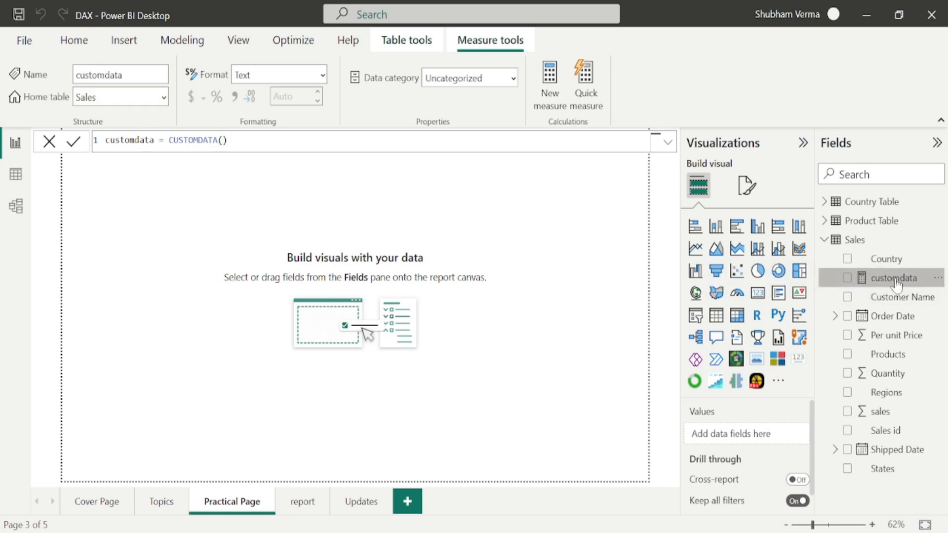
Place the customdata measure on Practical Page as a card visual and shift it slightly inward from the page edge.
{"action": "left_click_drag", "start_coordinate": [902, 285], "coordinate": [586, 242]}
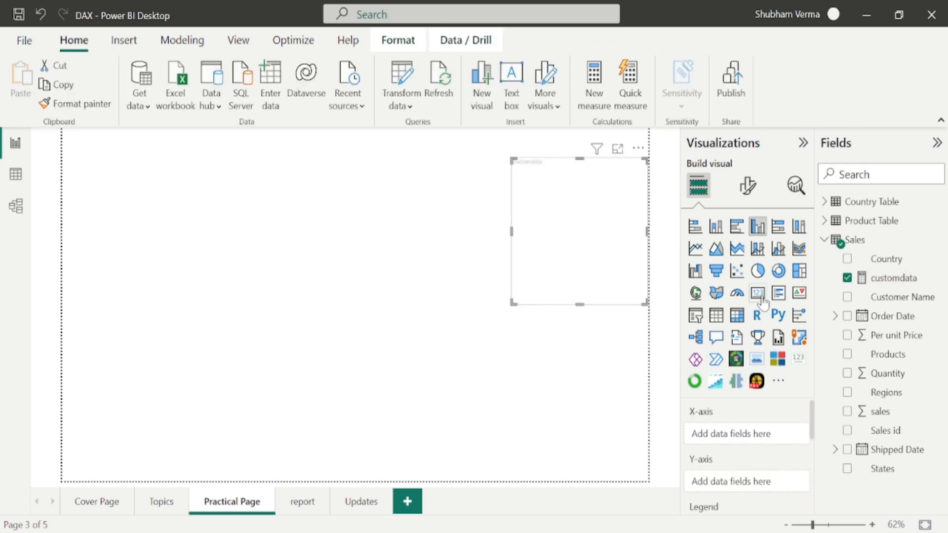
{"action": "left_click", "coordinate": [759, 293]}
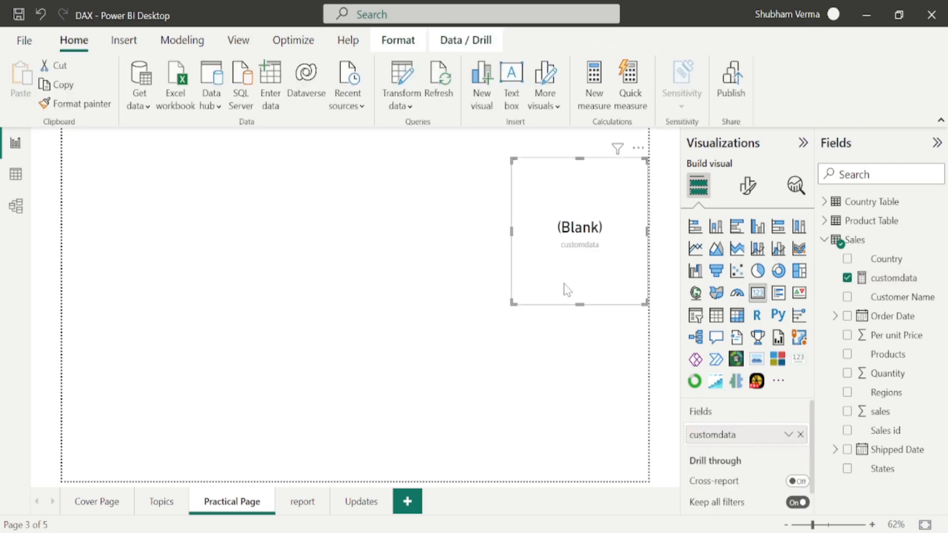
{"action": "left_click_drag", "start_coordinate": [567, 291], "coordinate": [531, 312]}
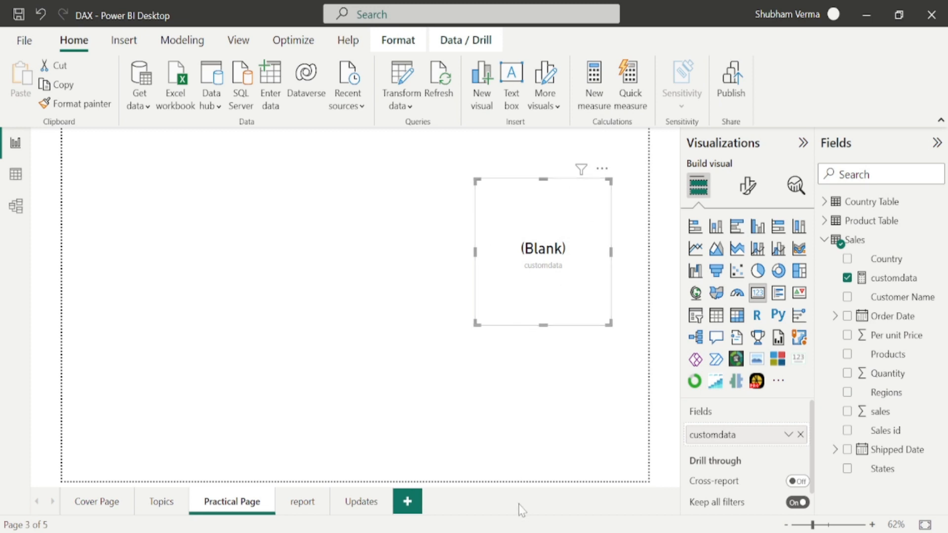
Switch to the browser's CUSTOMDATA reference page and copy the example IF formula that checks for "OK".
{"action": "mouse_move", "coordinate": [464, 531]}
{"action": "left_click", "coordinate": [463, 469]}
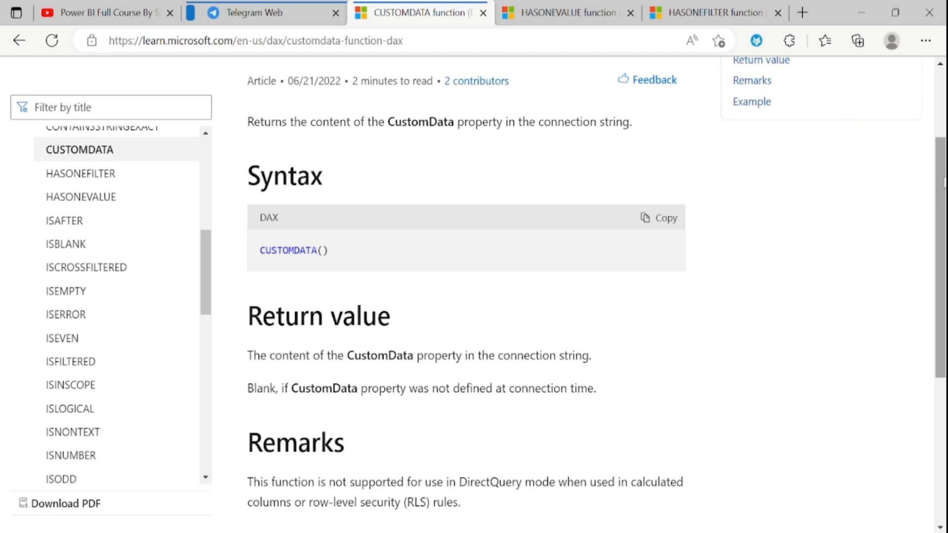
{"action": "scroll", "coordinate": [944, 183], "scroll_direction": "down", "scroll_amount": 5}
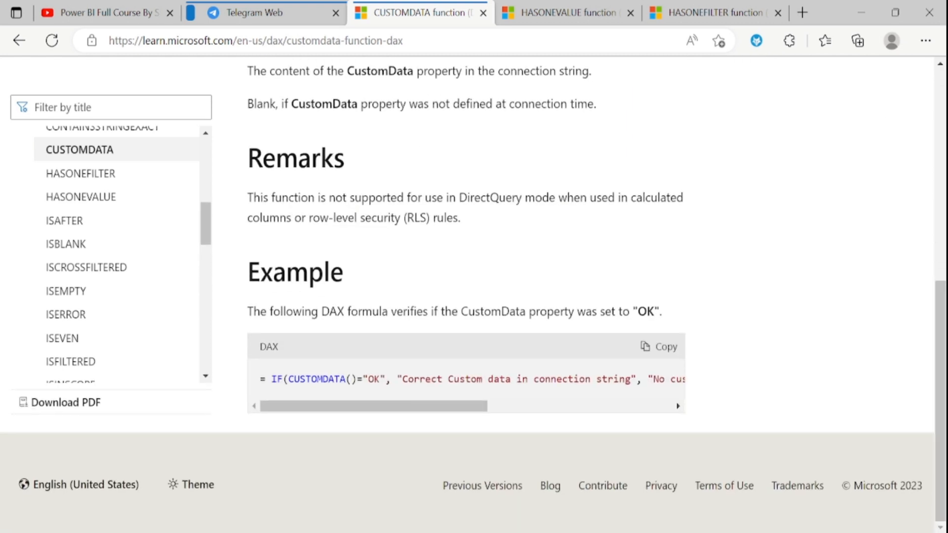
{"action": "left_click_drag", "start_coordinate": [314, 406], "coordinate": [654, 416]}
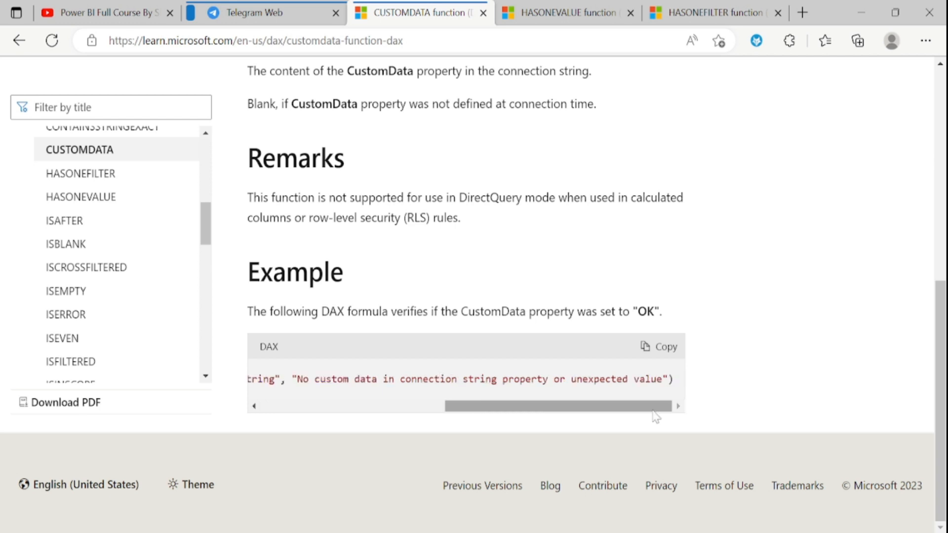
{"action": "left_click", "coordinate": [657, 351]}
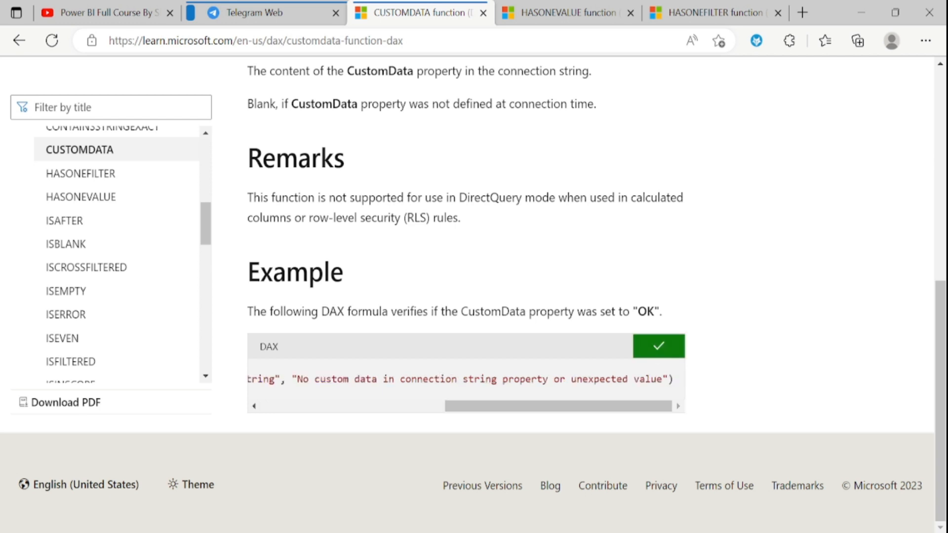
Back in Power BI Desktop, replace the customdata measure's definition with the copied IF(CUSTOMDATA()="OK", …) example formula, keeping the measure name customdata.
{"action": "key", "text": "alt+Tab"}
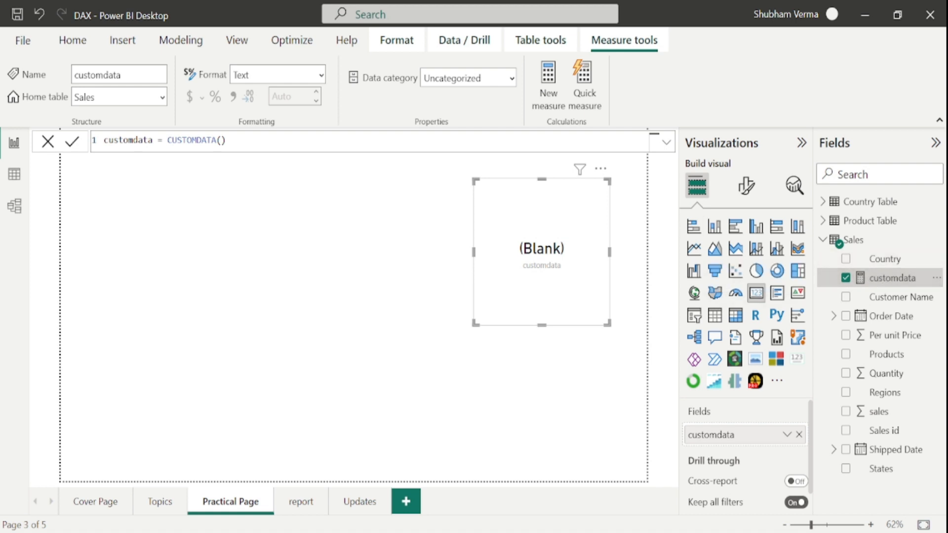
{"action": "key", "text": "BackSpace"}
{"action": "key", "text": "BackSpace"}
{"action": "key", "text": "BackSpace"}
{"action": "key", "text": "BackSpace"}
{"action": "key", "text": "BackSpace"}
{"action": "key", "text": "BackSpace"}
{"action": "key", "text": "BackSpace"}
{"action": "key", "text": "BackSpace"}
{"action": "key", "text": "BackSpace"}
{"action": "key", "text": "BackSpace"}
{"action": "key", "text": "BackSpace"}
{"action": "key", "text": "BackSpace"}
{"action": "key", "text": "BackSpace"}
{"action": "key", "text": "BackSpace"}
{"action": "key", "text": "BackSpace"}
{"action": "key", "text": "BackSpace"}
{"action": "key", "text": "BackSpace"}
{"action": "key", "text": "BackSpace"}
{"action": "key", "text": "BackSpace"}
{"action": "key", "text": "BackSpace"}
{"action": "key", "text": "BackSpace"}
{"action": "key", "text": "BackSpace"}
{"action": "key", "text": "BackSpace"}
{"action": "key", "text": "BackSpace"}
{"action": "key", "text": "BackSpace"}
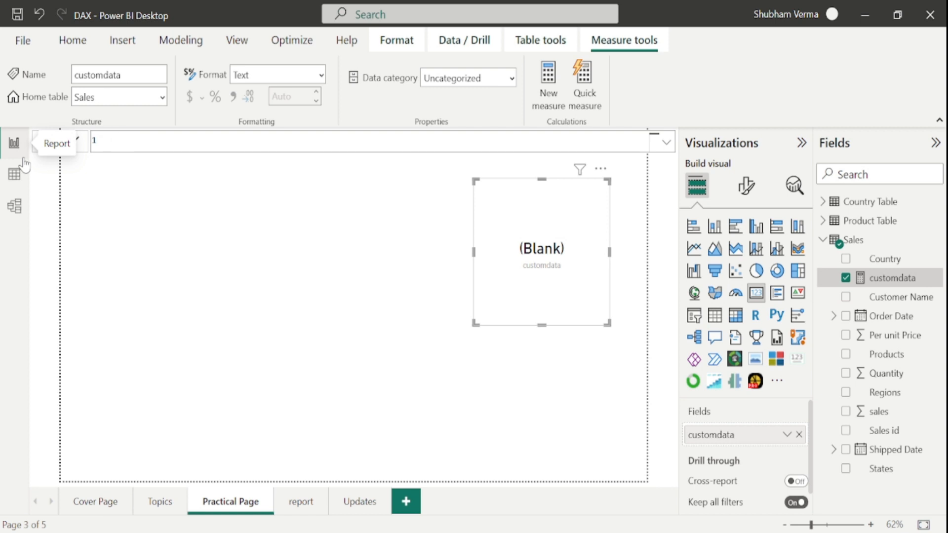
{"action": "key", "text": "ctrl+v"}
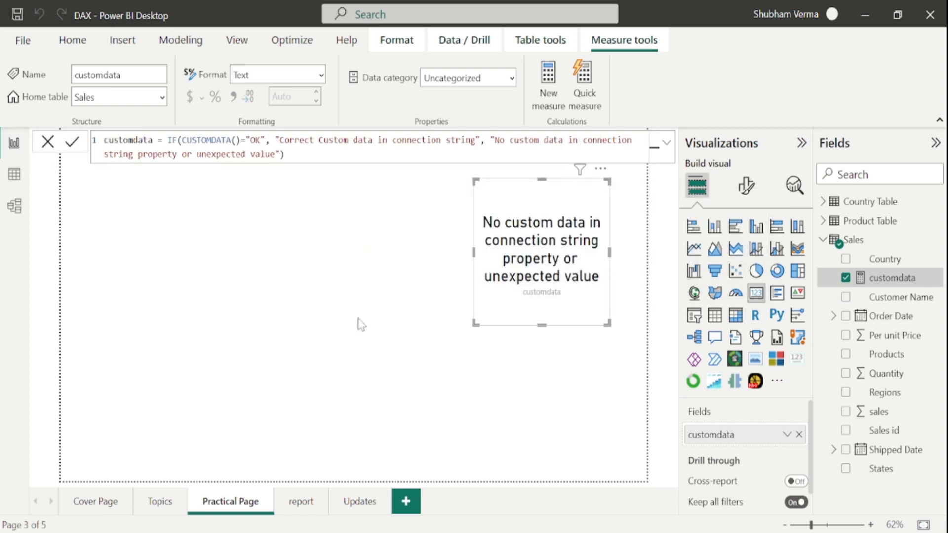
Resize the customdata card to a wider, shorter box and highlight the formula's "No custom data…" argument.
{"action": "left_click_drag", "start_coordinate": [482, 325], "coordinate": [363, 240]}
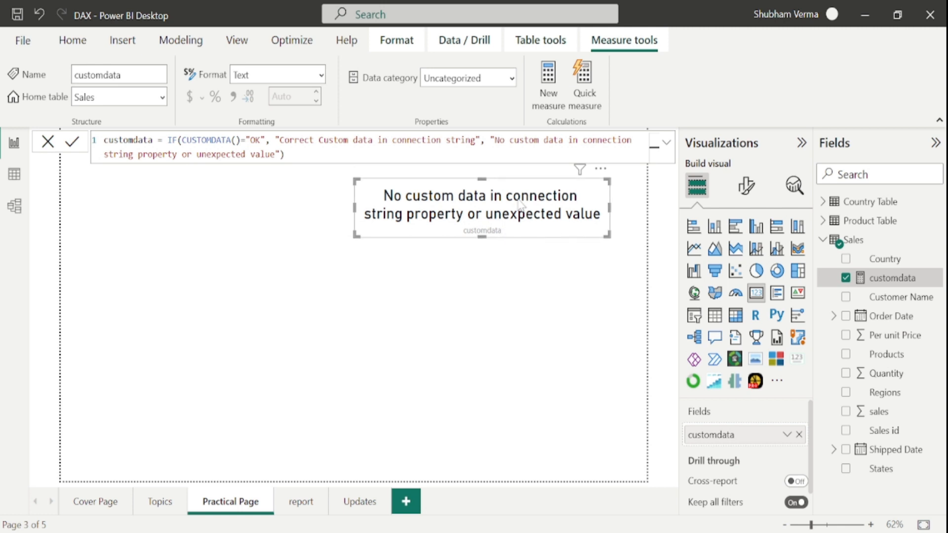
{"action": "left_click_drag", "start_coordinate": [490, 141], "coordinate": [496, 157]}
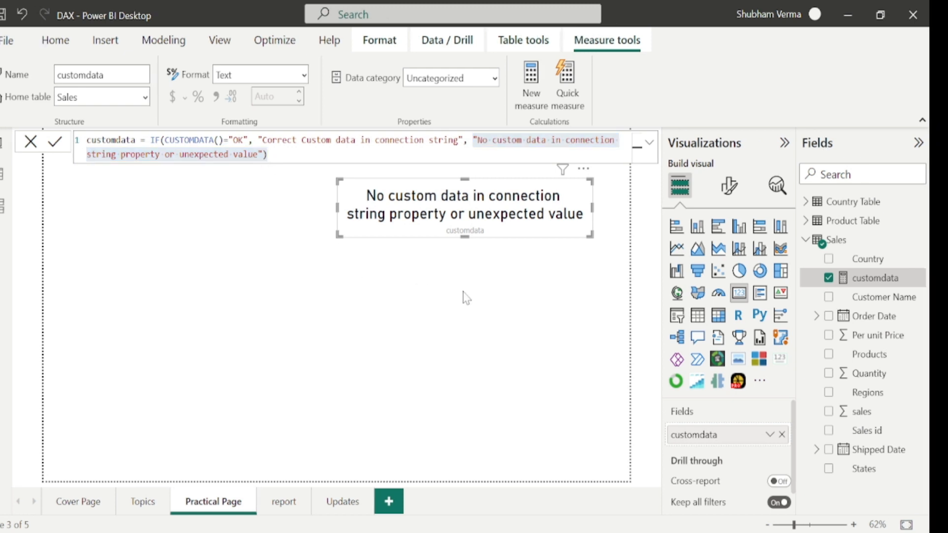
Review the Topics page, and read the description and syntax on the browser's HASONEVALUE reference page.
{"action": "left_click", "coordinate": [143, 502]}
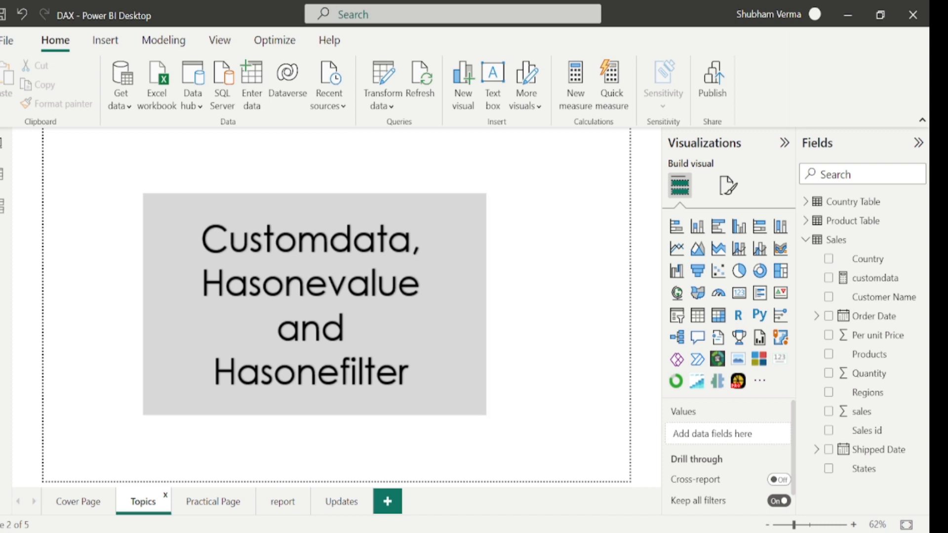
{"action": "key", "text": "alt+Tab"}
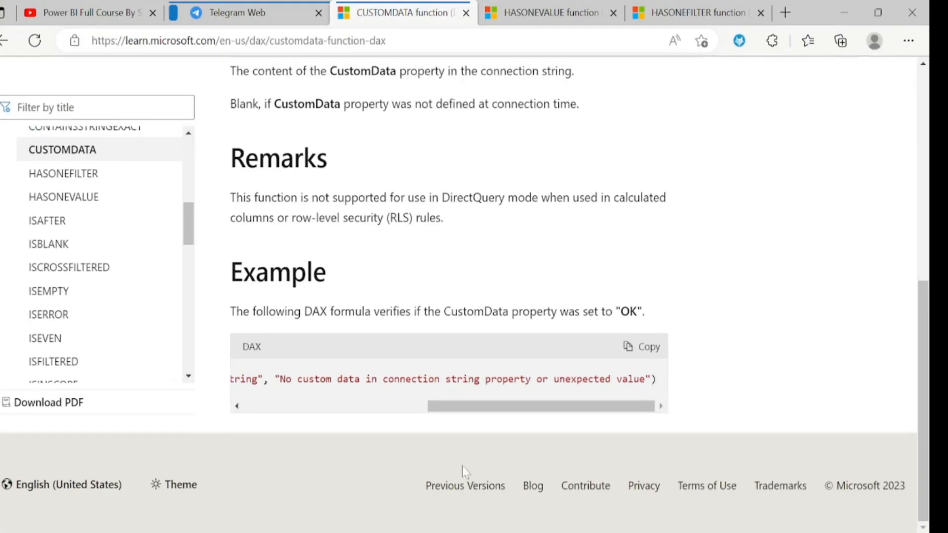
{"action": "left_click", "coordinate": [528, 13]}
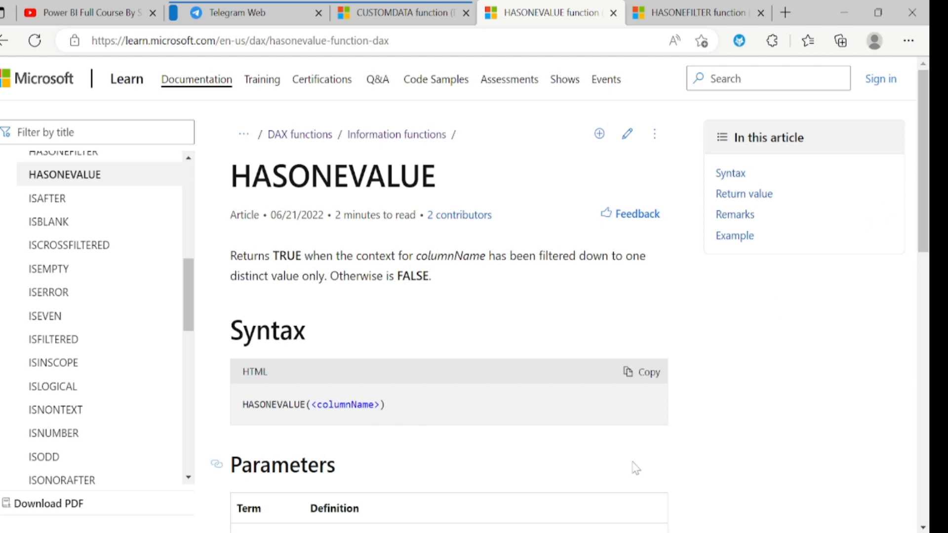
Return to Practical Page in Power BI Desktop and start a Sales measure named hasonevalue that uses the HASONEVALUE function.
{"action": "left_click", "coordinate": [605, 532]}
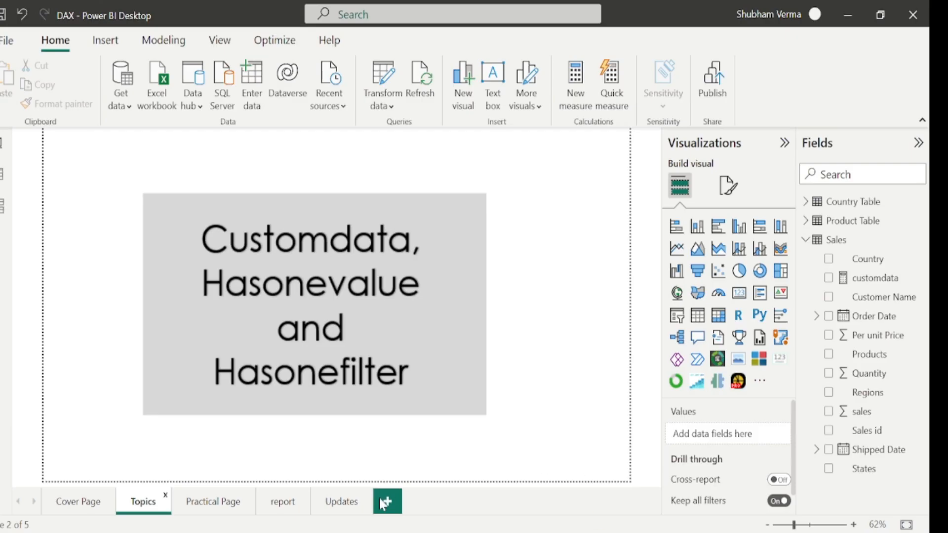
{"action": "left_click", "coordinate": [238, 511]}
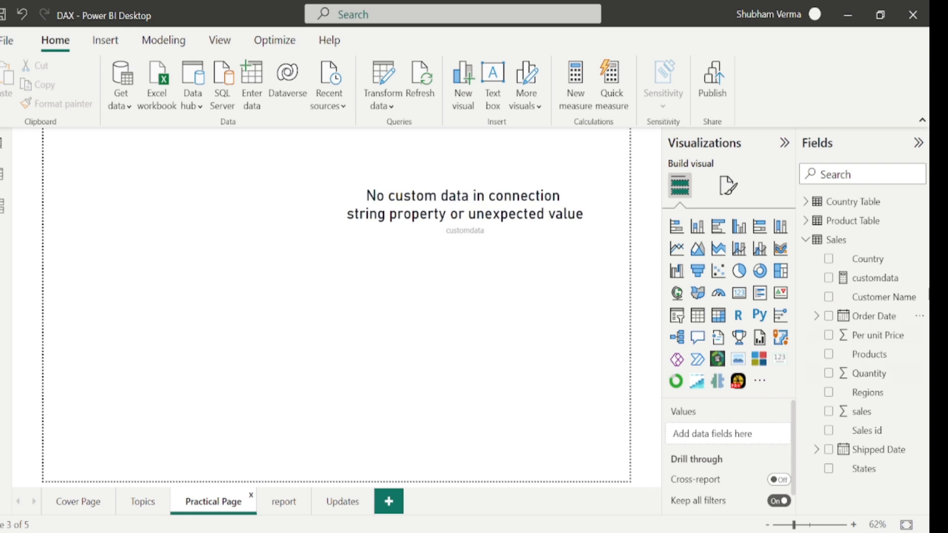
{"action": "left_click", "coordinate": [920, 241]}
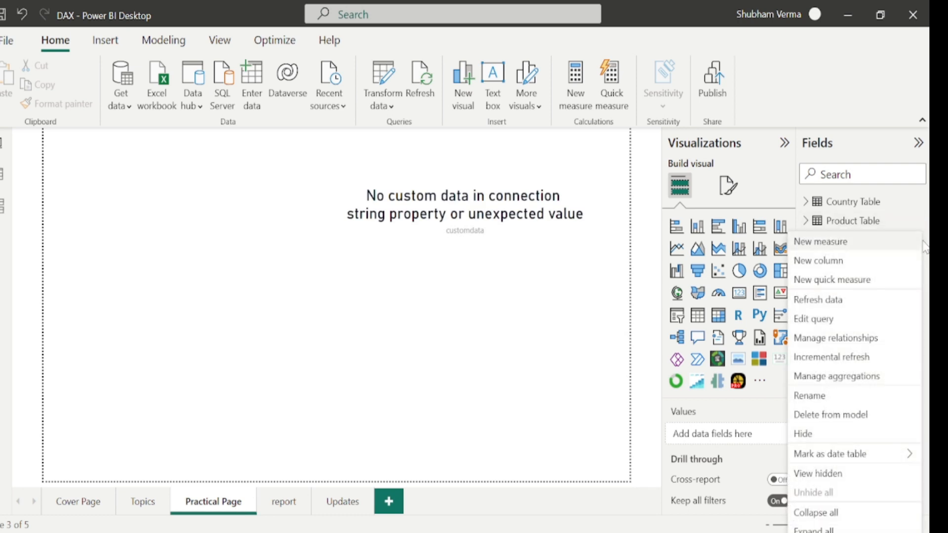
{"action": "left_click", "coordinate": [845, 247]}
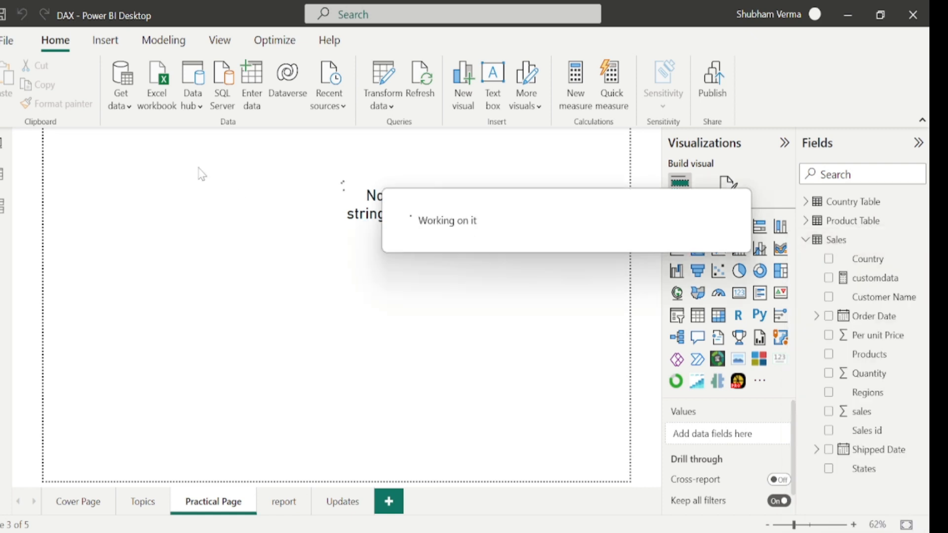
{"action": "left_click", "coordinate": [120, 140]}
{"action": "key", "text": "BackSpace"}
{"action": "key", "text": "BackSpace"}
{"action": "key", "text": "BackSpace"}
{"action": "key", "text": "BackSpace"}
{"action": "key", "text": "BackSpace"}
{"action": "key", "text": "BackSpace"}
{"action": "type", "text": "has"}
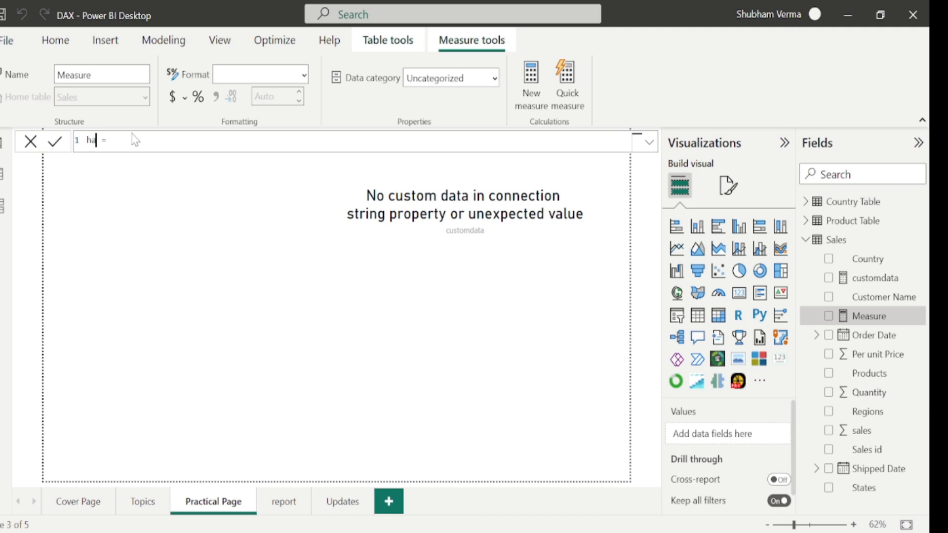
{"action": "type", "text": "onevalue = has"}
{"action": "key", "text": "Down"}
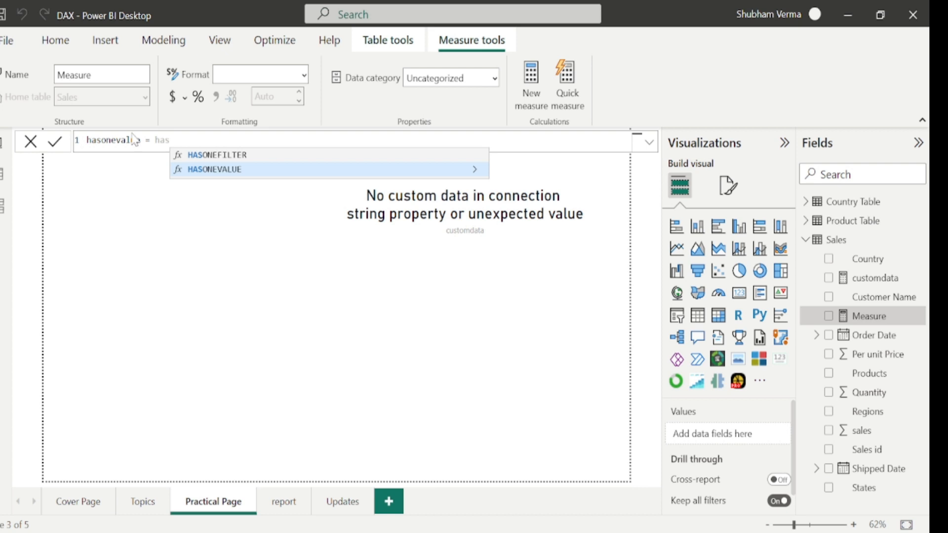
{"action": "key", "text": "Tab"}
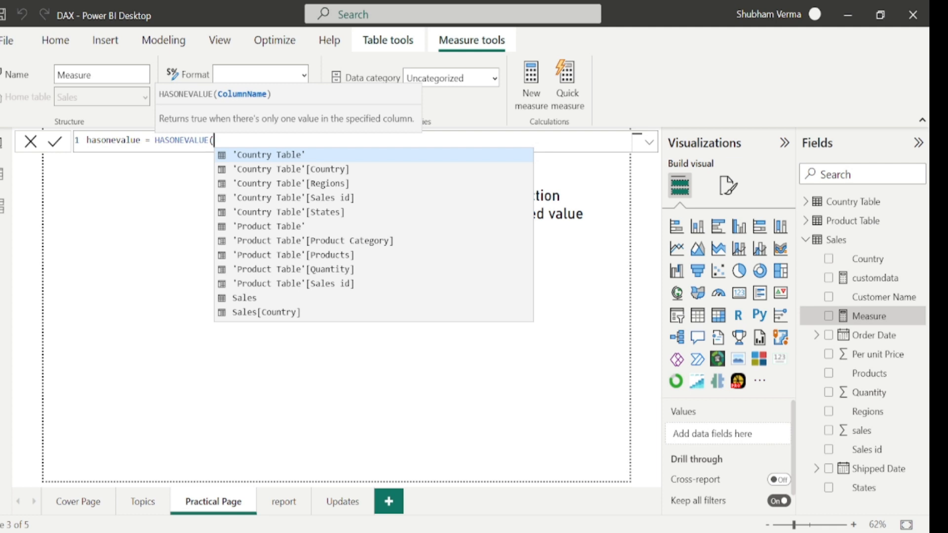
Complete the hasonevalue formula with the Sales[Sales id] column as its argument and commit the measure.
{"action": "type", "text": "sales"}
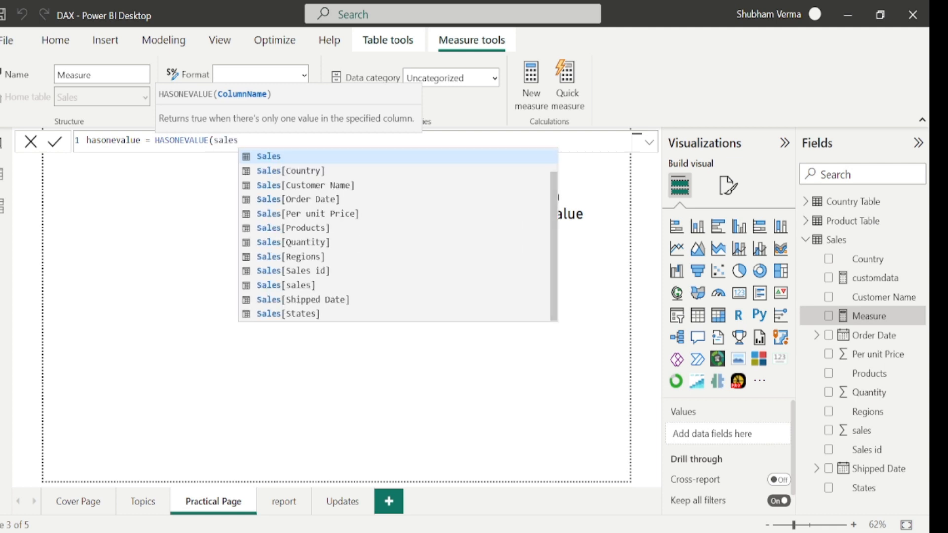
{"action": "key", "text": "Down"}
{"action": "key", "text": "Down"}
{"action": "key", "text": "Down"}
{"action": "key", "text": "Down"}
{"action": "key", "text": "Down"}
{"action": "key", "text": "Down"}
{"action": "key", "text": "Down"}
{"action": "key", "text": "Down"}
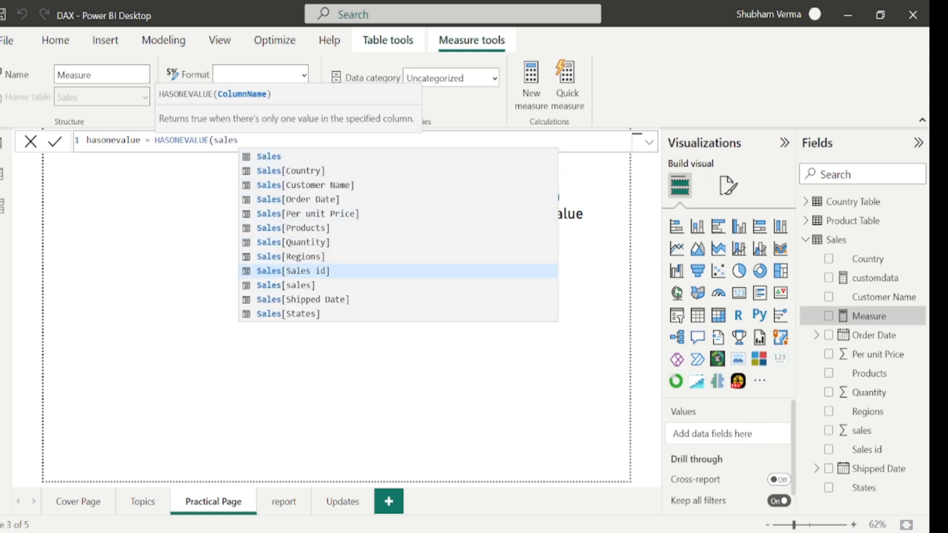
{"action": "key", "text": "Tab"}
{"action": "type", "text": ")"}
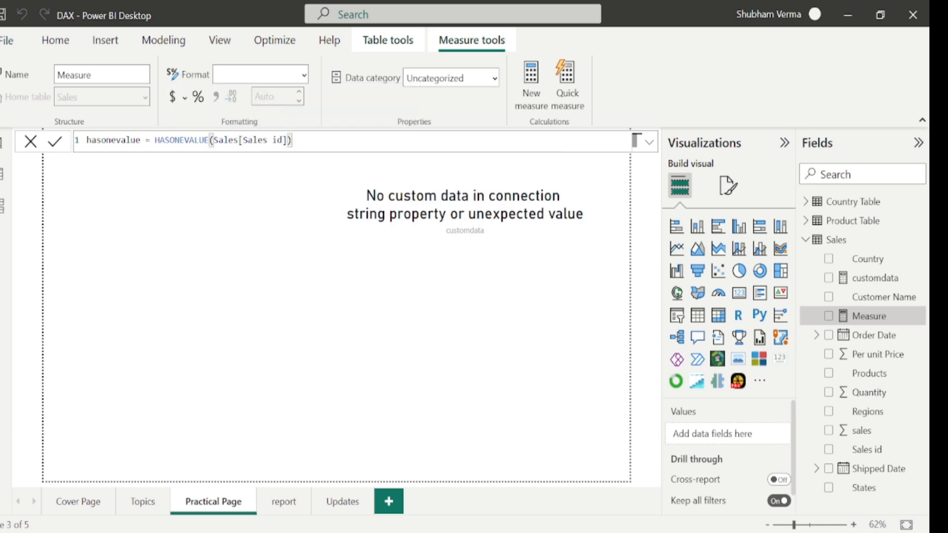
{"action": "key", "text": "Return"}
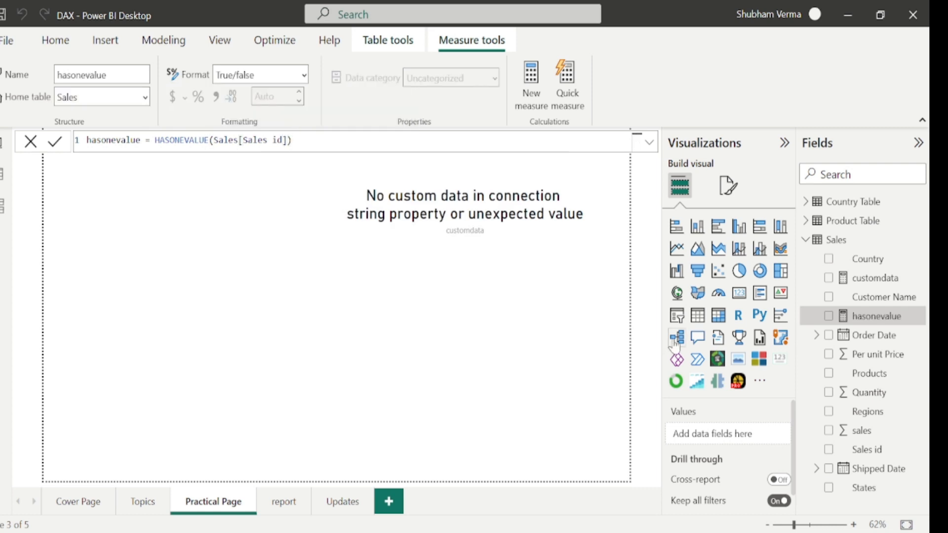
Insert a table visual on Practical Page and add the Sales id column from the Sales table to it.
{"action": "left_click", "coordinate": [698, 316]}
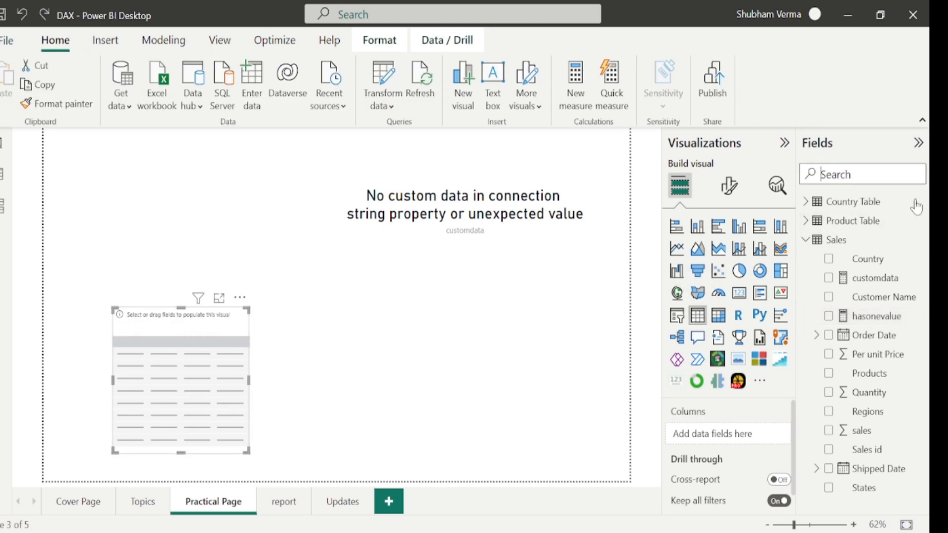
{"action": "type", "text": "sales"}
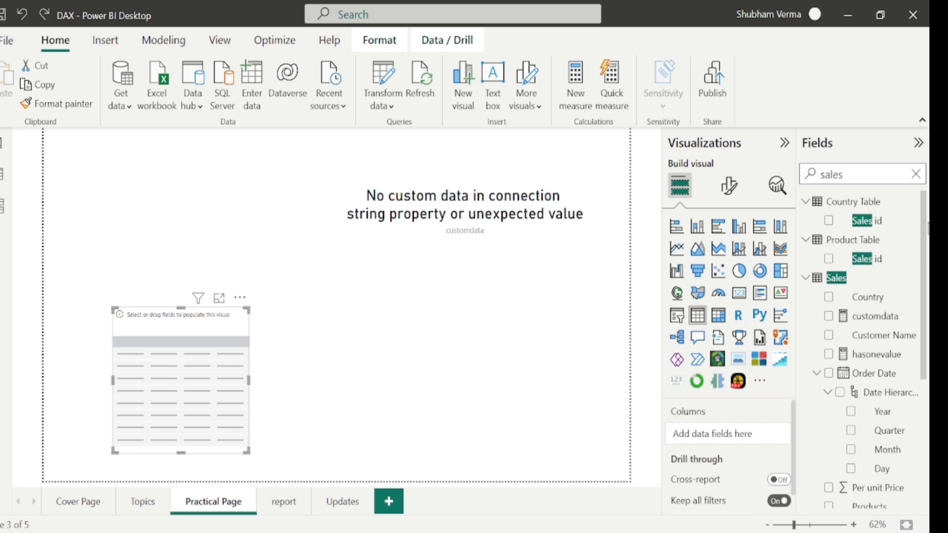
{"action": "left_click_drag", "start_coordinate": [925, 226], "coordinate": [925, 357]}
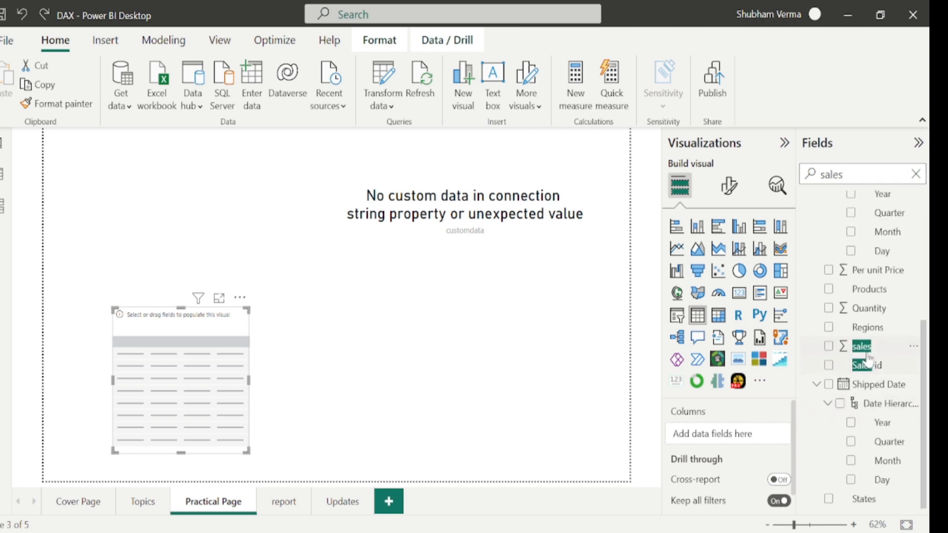
{"action": "left_click_drag", "start_coordinate": [870, 368], "coordinate": [181, 375]}
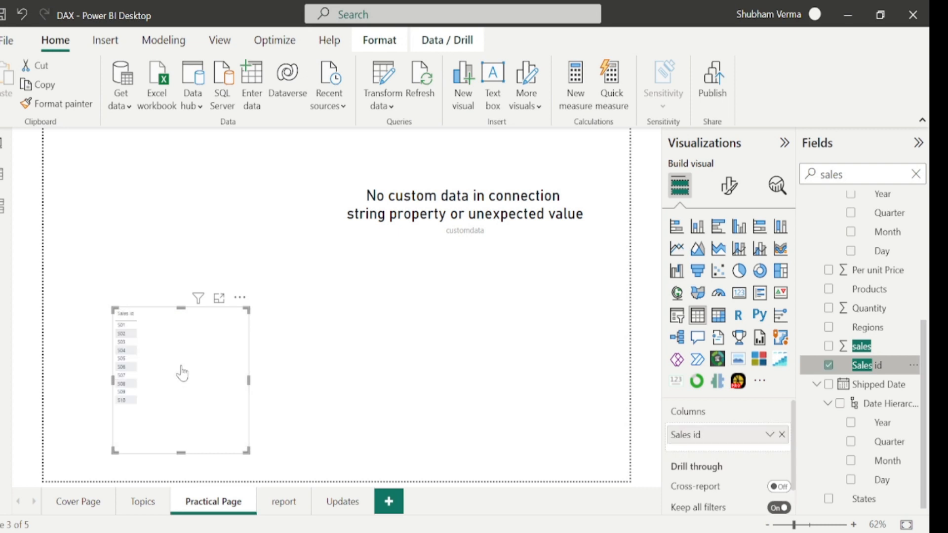
Add the Country and Customer Name columns from the Sales table to the table visual.
{"action": "key", "text": "ctrl+a"}
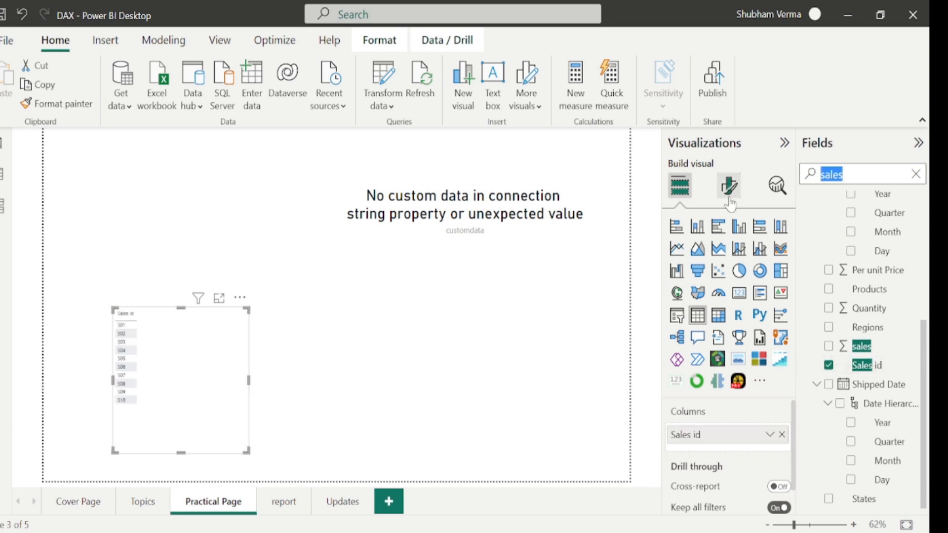
{"action": "type", "text": "countr"}
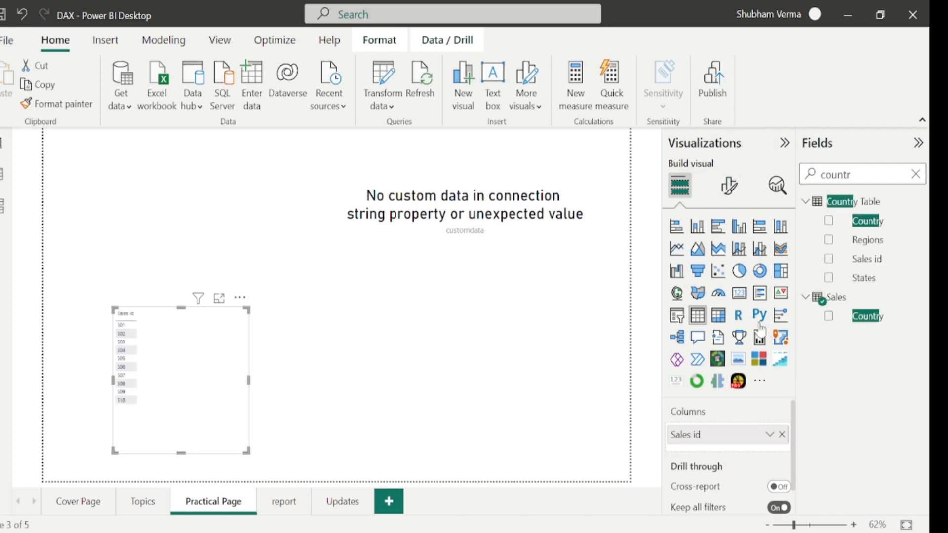
{"action": "left_click_drag", "start_coordinate": [867, 316], "coordinate": [194, 356]}
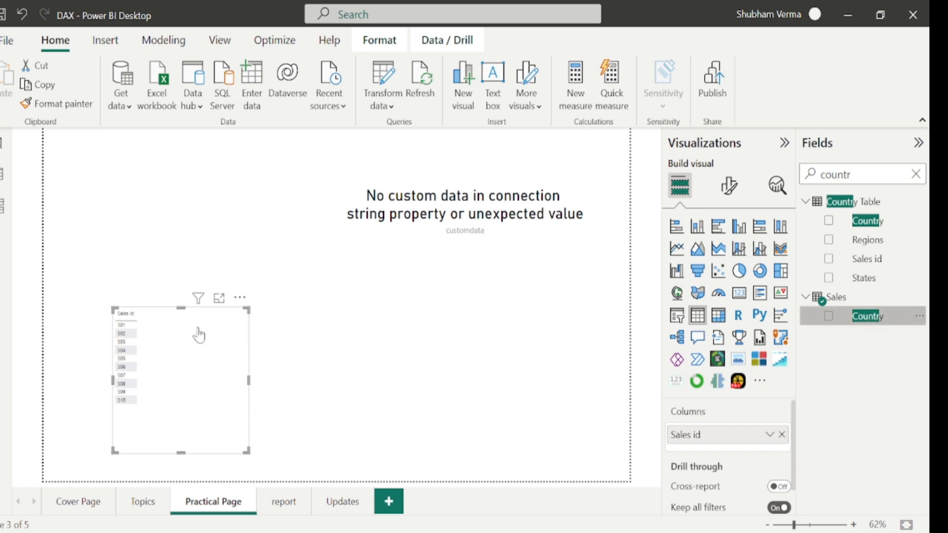
{"action": "key", "text": "BackSpace"}
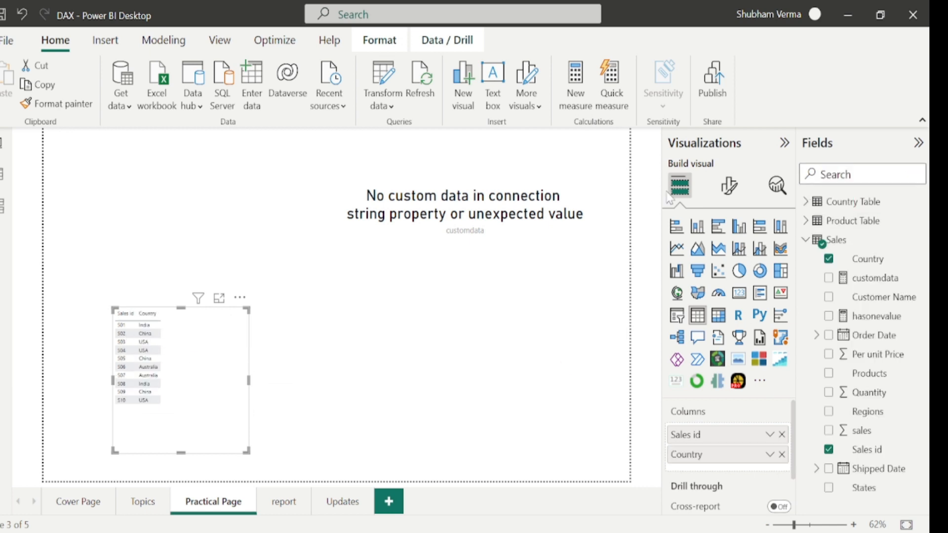
{"action": "type", "text": "cust"}
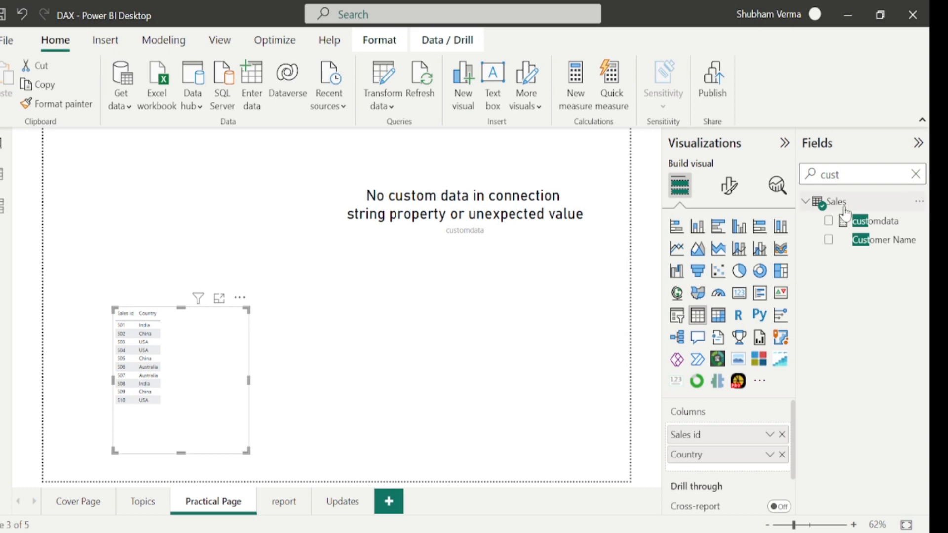
{"action": "left_click_drag", "start_coordinate": [882, 246], "coordinate": [224, 332]}
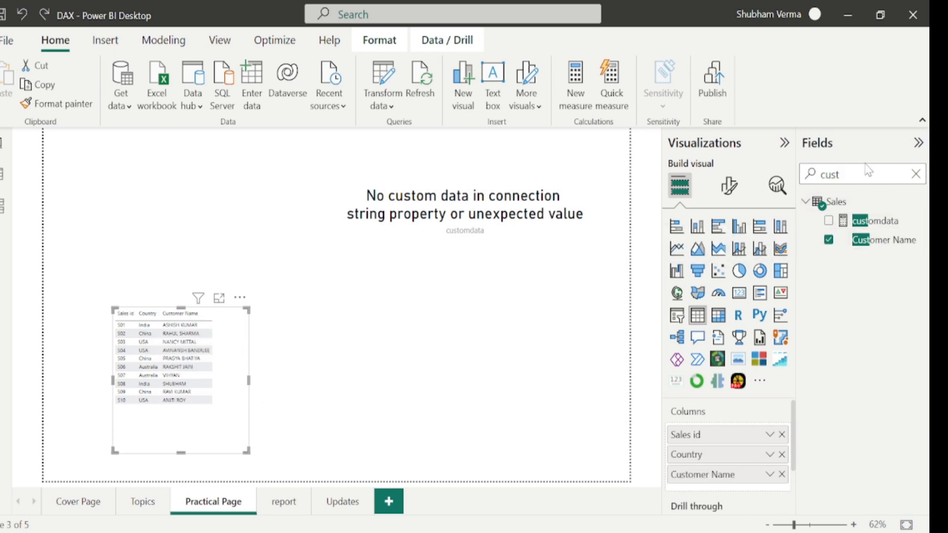
Find the sales column of the Sales table and add it as the last column of the table visual.
{"action": "key", "text": "BackSpace"}
{"action": "key", "text": "BackSpace"}
{"action": "key", "text": "BackSpace"}
{"action": "key", "text": "BackSpace"}
{"action": "type", "text": "sales"}
{"action": "scroll", "coordinate": [862, 321], "scroll_direction": "down", "scroll_amount": 3}
{"action": "mouse_move", "coordinate": [862, 346]}
{"action": "left_mouse_down"}
{"action": "mouse_move", "coordinate": [487, 395]}
{"action": "mouse_move", "coordinate": [190, 336]}
{"action": "mouse_move", "coordinate": [222, 330]}
{"action": "left_mouse_up"}
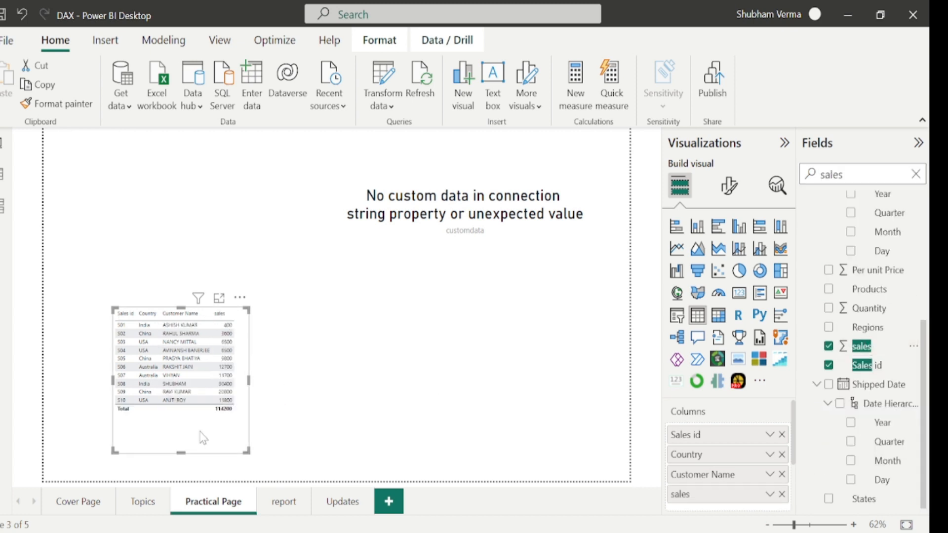
Increase the font size of the values in the table visual.
{"action": "left_click", "coordinate": [729, 185]}
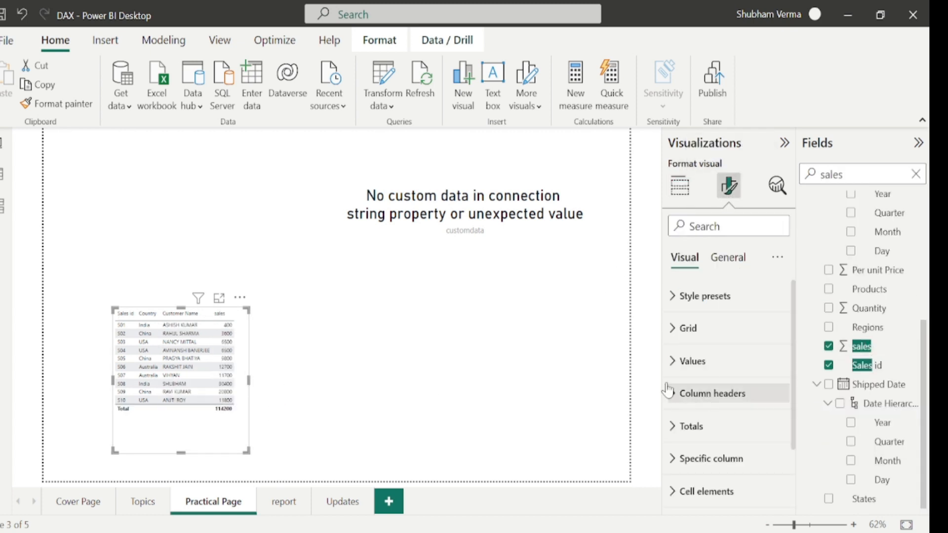
{"action": "left_click", "coordinate": [673, 368]}
{"action": "left_click", "coordinate": [777, 431]}
{"action": "left_click", "coordinate": [777, 431]}
{"action": "left_click", "coordinate": [778, 433]}
{"action": "left_click", "coordinate": [777, 432]}
{"action": "left_click", "coordinate": [778, 433]}
{"action": "left_click", "coordinate": [777, 432]}
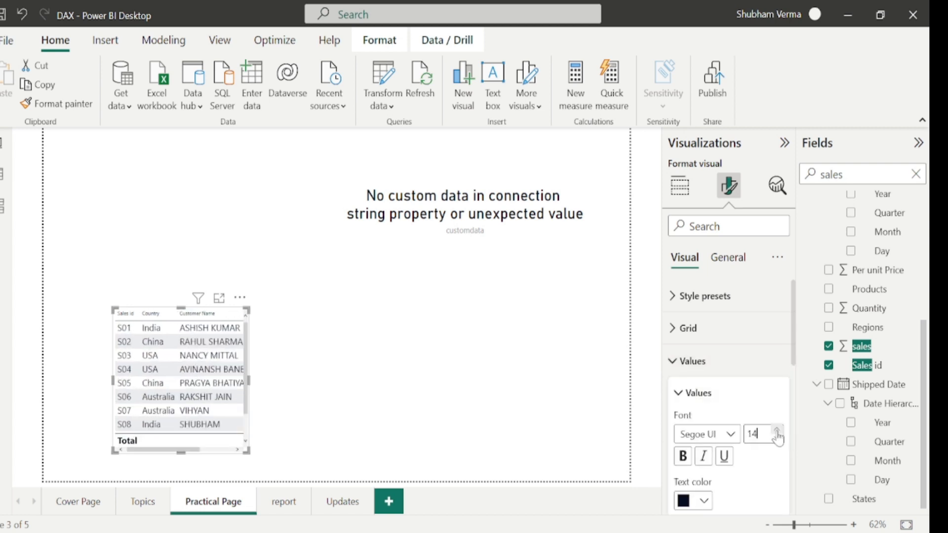
Set the font size of the table visual's column headers to 15.
{"action": "left_click", "coordinate": [671, 366]}
{"action": "left_click", "coordinate": [673, 394]}
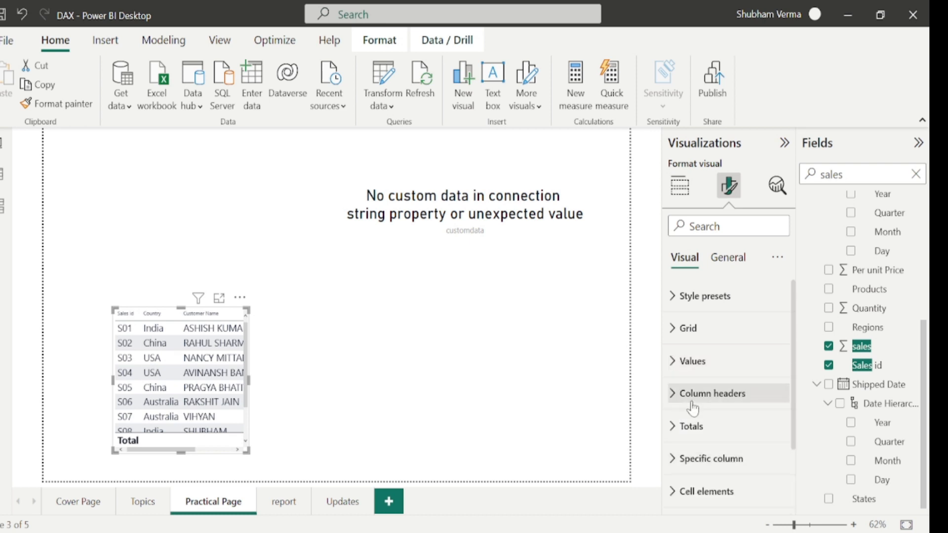
{"action": "left_click", "coordinate": [676, 394]}
{"action": "left_click", "coordinate": [777, 464]}
{"action": "left_click", "coordinate": [776, 463]}
{"action": "left_click", "coordinate": [777, 463]}
{"action": "left_click", "coordinate": [777, 463]}
{"action": "left_click", "coordinate": [776, 463]}
{"action": "left_click", "coordinate": [777, 463]}
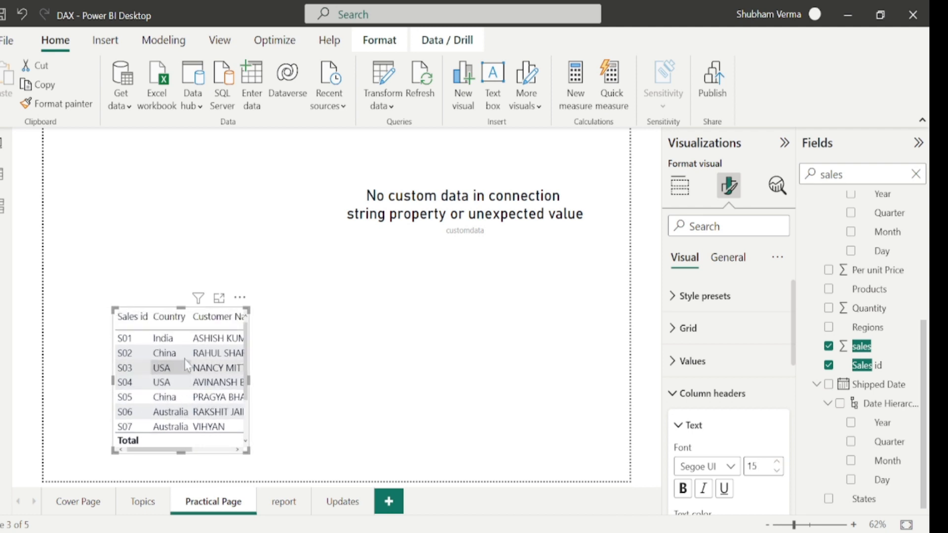
Enlarge the table visual toward the page's upper-left corner so all its rows fit, and deselect it.
{"action": "left_click_drag", "start_coordinate": [113, 309], "coordinate": [59, 180]}
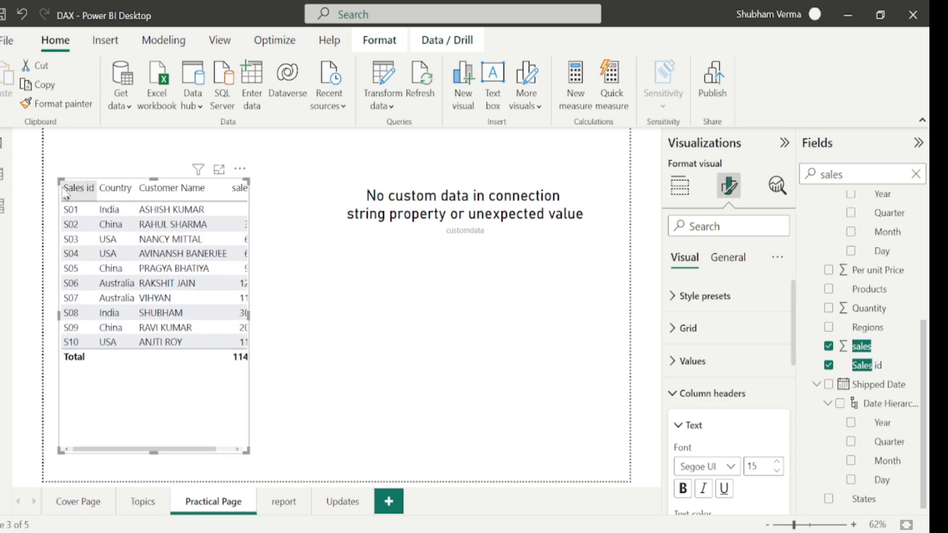
{"action": "left_click", "coordinate": [680, 186]}
{"action": "left_click", "coordinate": [522, 317]}
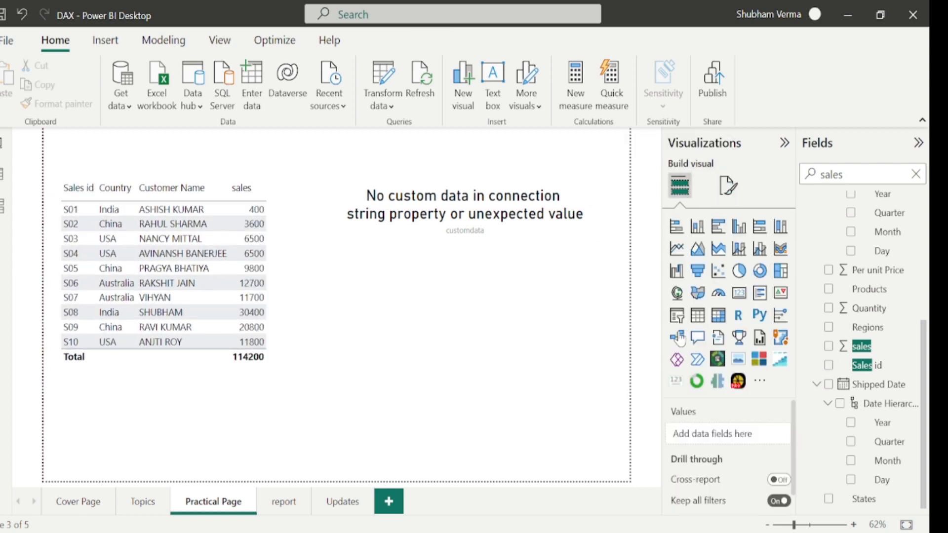
Add a slicer on Customer Name beneath the customdata card and narrow it to a small box.
{"action": "left_click", "coordinate": [677, 317]}
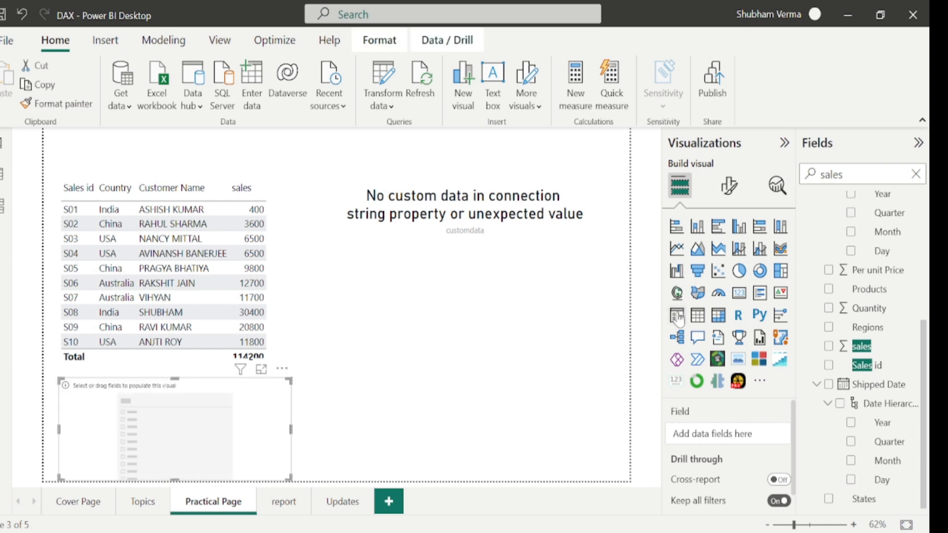
{"action": "left_click_drag", "start_coordinate": [192, 398], "coordinate": [514, 291]}
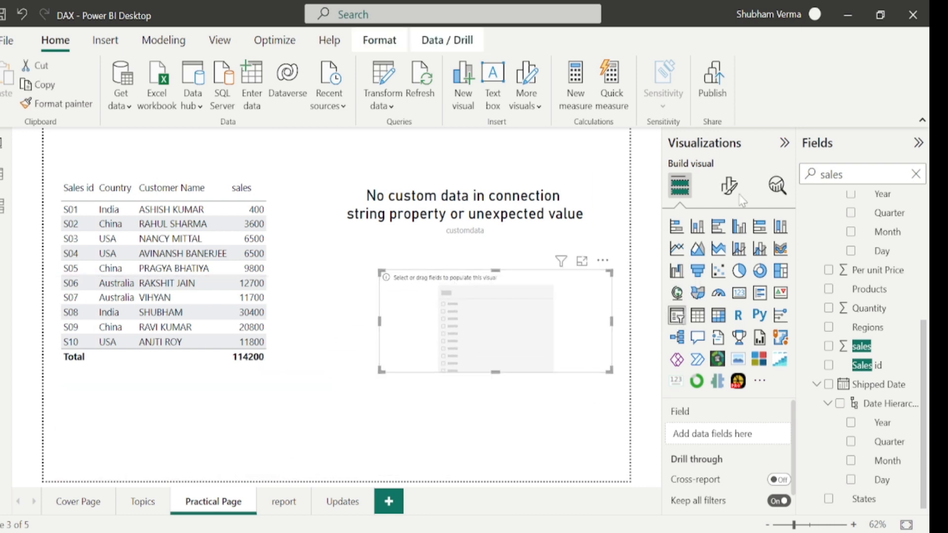
{"action": "key", "text": "BackSpace"}
{"action": "key", "text": "BackSpace"}
{"action": "key", "text": "BackSpace"}
{"action": "key", "text": "BackSpace"}
{"action": "key", "text": "BackSpace"}
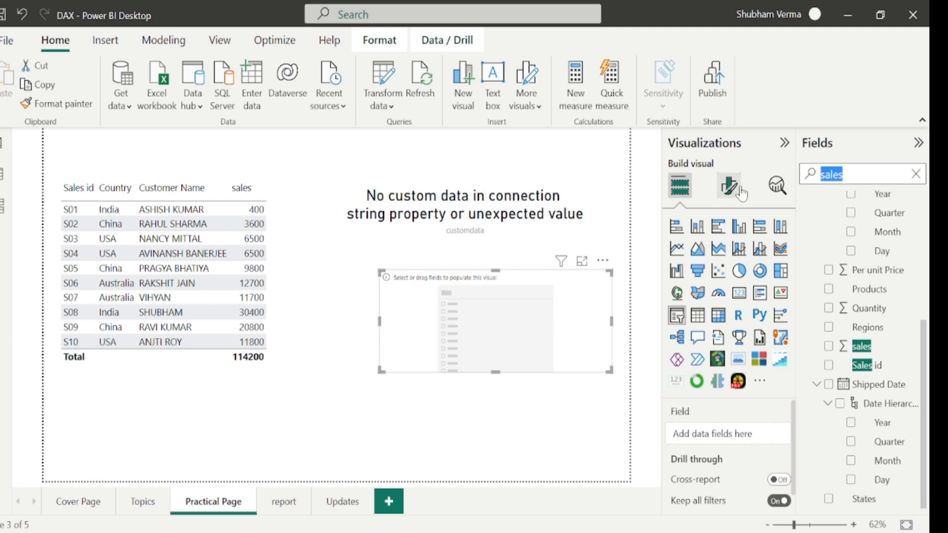
{"action": "type", "text": "cus"}
{"action": "left_click_drag", "start_coordinate": [877, 240], "coordinate": [519, 307]}
{"action": "left_click_drag", "start_coordinate": [352, 372], "coordinate": [528, 332]}
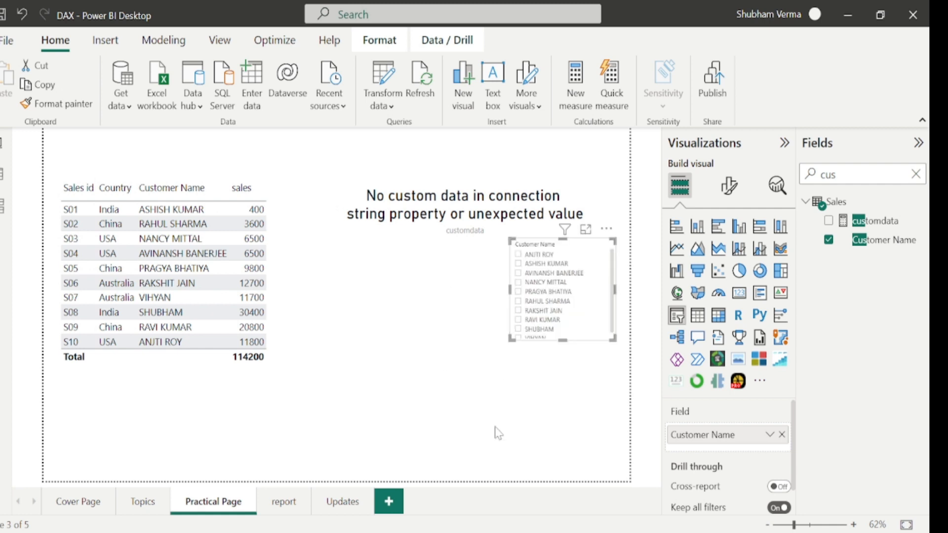
{"action": "left_click", "coordinate": [497, 431]}
Add a second slicer on the Sales table's Sales id column below the Customer Name slicer and narrow it.
{"action": "left_click", "coordinate": [677, 315]}
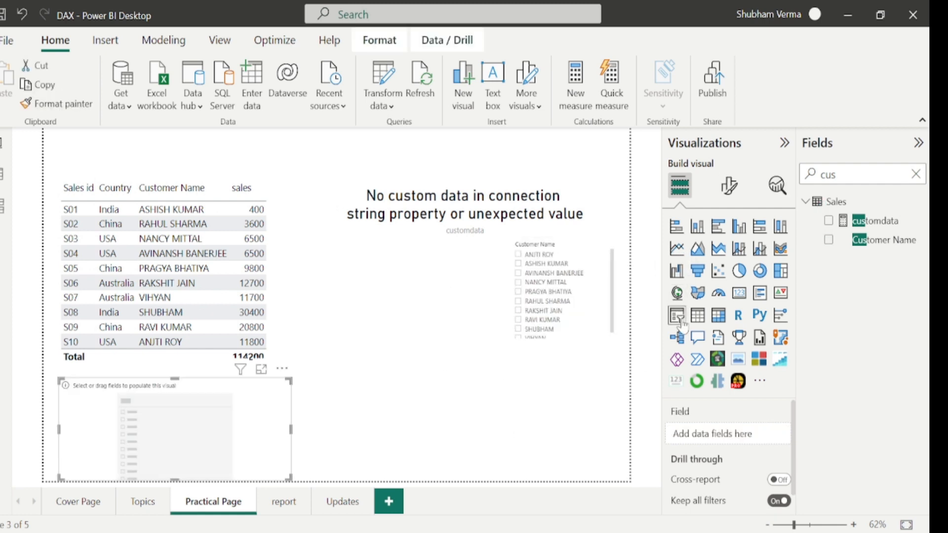
{"action": "left_click_drag", "start_coordinate": [210, 424], "coordinate": [514, 394]}
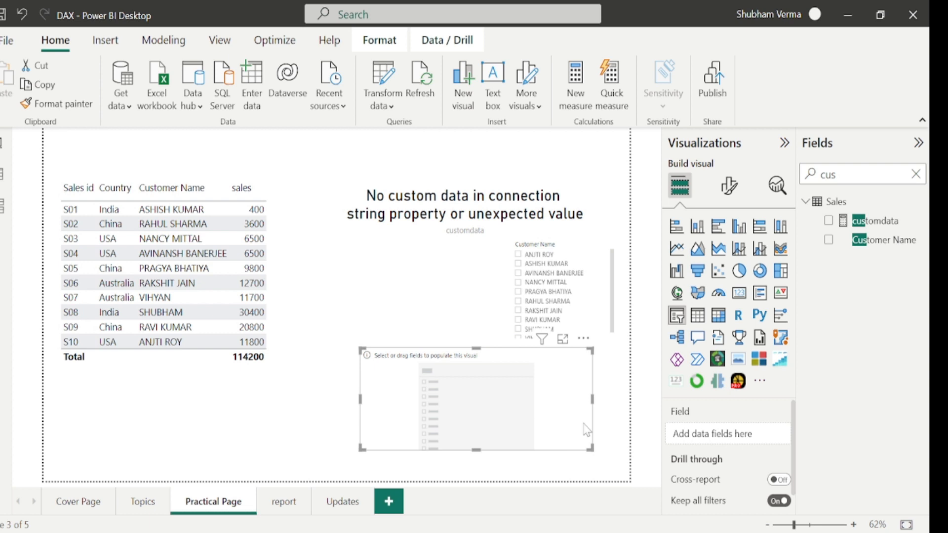
{"action": "key", "text": "BackSpace"}
{"action": "key", "text": "BackSpace"}
{"action": "key", "text": "BackSpace"}
{"action": "type", "text": "sales"}
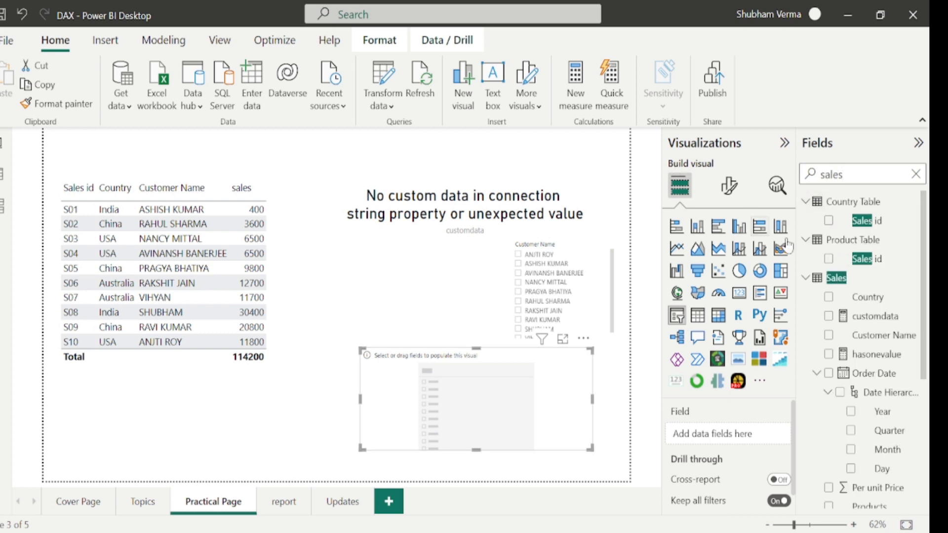
{"action": "scroll", "coordinate": [882, 366], "scroll_direction": "down", "scroll_amount": 5}
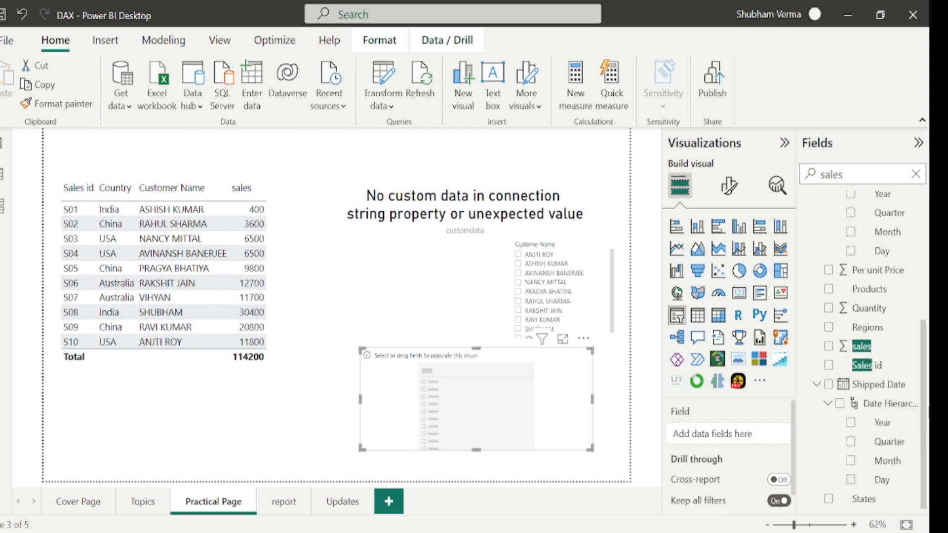
{"action": "left_click_drag", "start_coordinate": [881, 365], "coordinate": [545, 399]}
{"action": "left_click_drag", "start_coordinate": [362, 447], "coordinate": [519, 451]}
{"action": "left_click", "coordinate": [355, 371]}
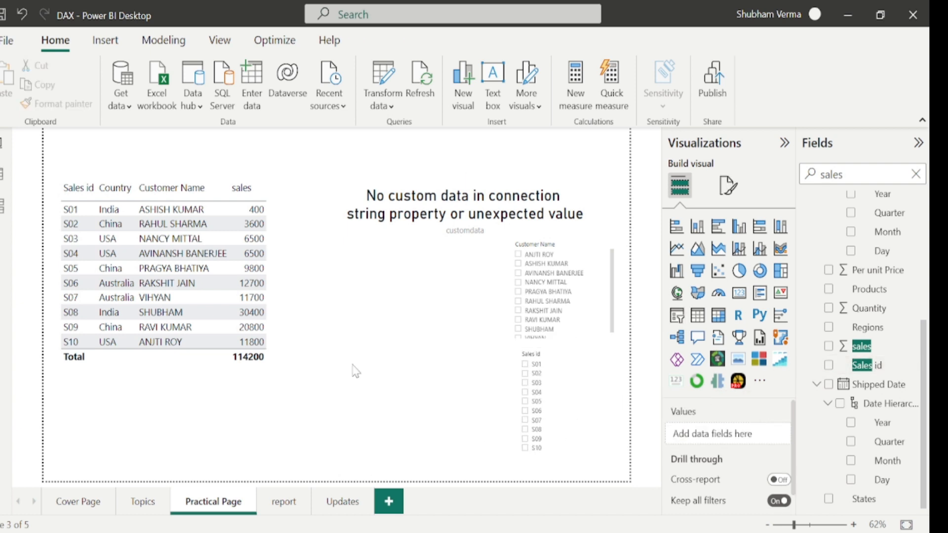
Insert a small card between the table visual and the slicers that displays the hasonevalue measure.
{"action": "left_click", "coordinate": [740, 293]}
{"action": "left_click_drag", "start_coordinate": [59, 415], "coordinate": [159, 415]}
{"action": "left_click_drag", "start_coordinate": [271, 447], "coordinate": [426, 321]}
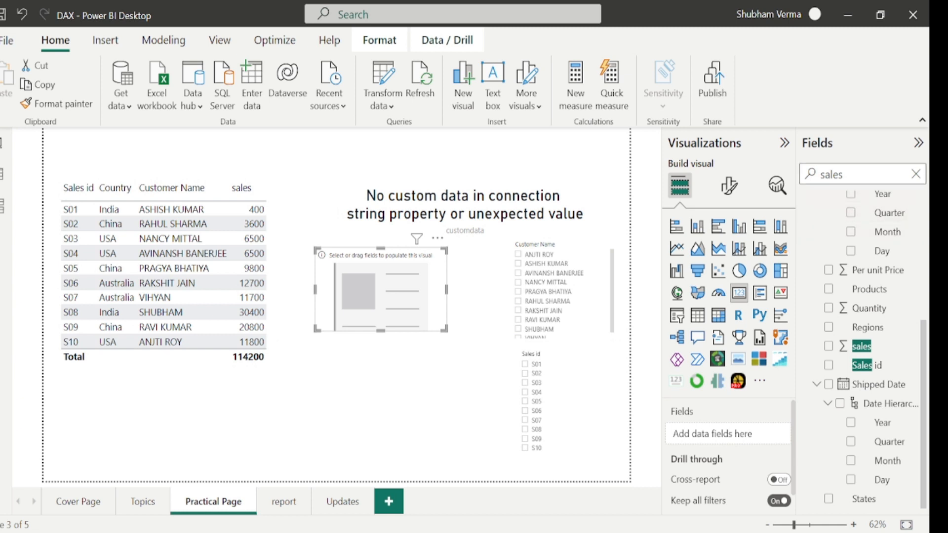
{"action": "key", "text": "ctrl+a"}
{"action": "type", "text": "has"}
{"action": "left_click_drag", "start_coordinate": [876, 221], "coordinate": [405, 304]}
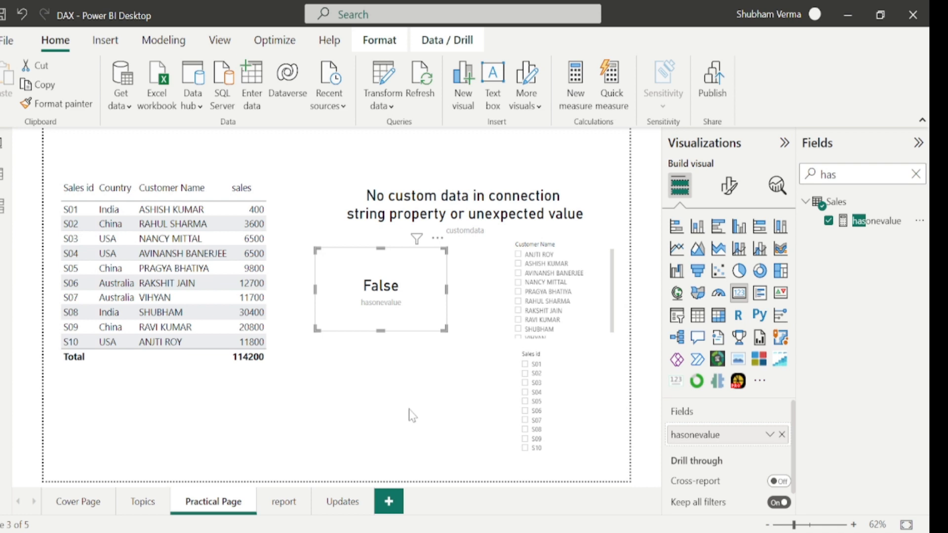
Reread the browser's HASONEVALUE description and check the hasonevalue card with two customers selected in the Customer Name slicer.
{"action": "left_click", "coordinate": [430, 532]}
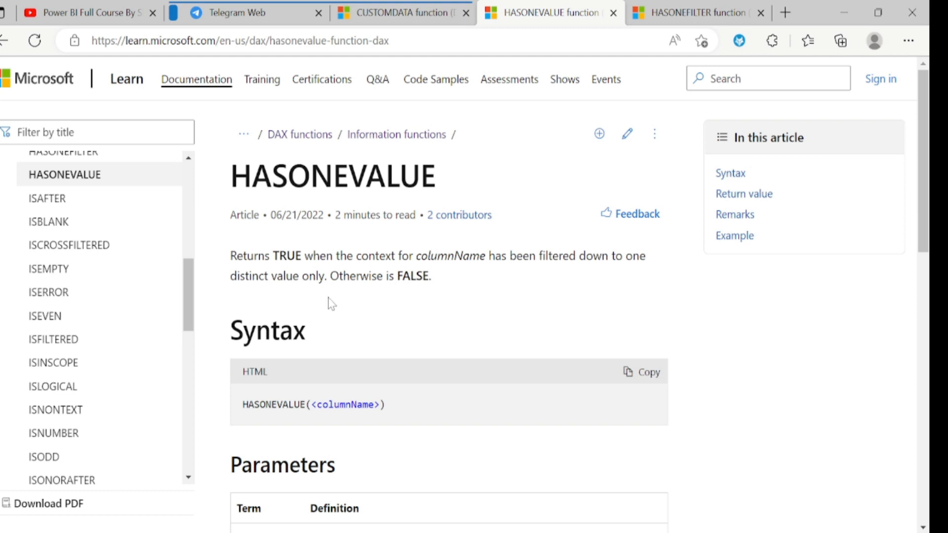
{"action": "left_click", "coordinate": [464, 532]}
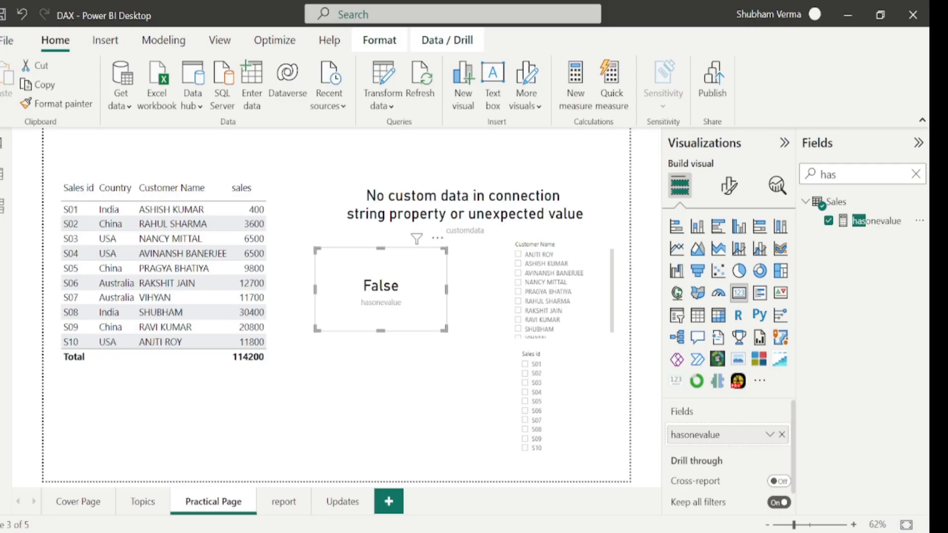
{"action": "left_click", "coordinate": [518, 274]}
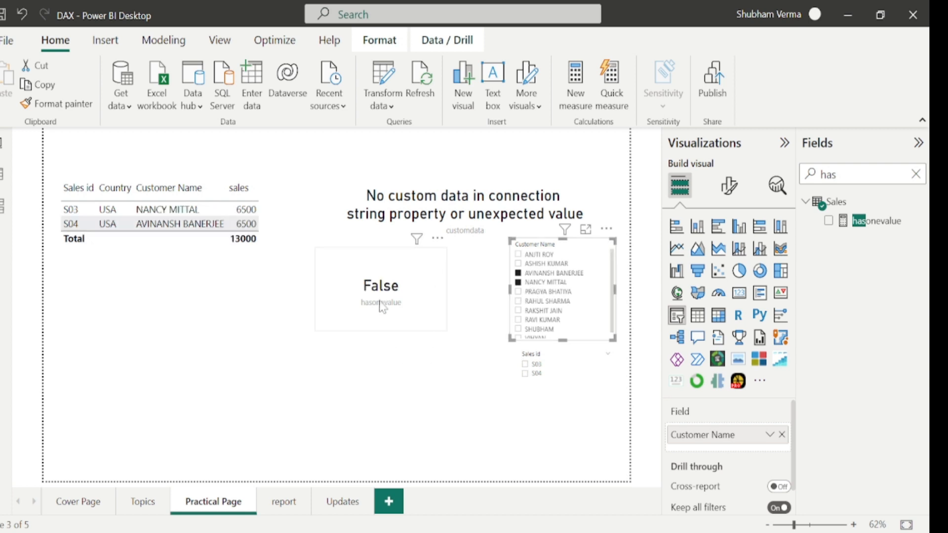
{"action": "key", "text": "alt+Tab"}
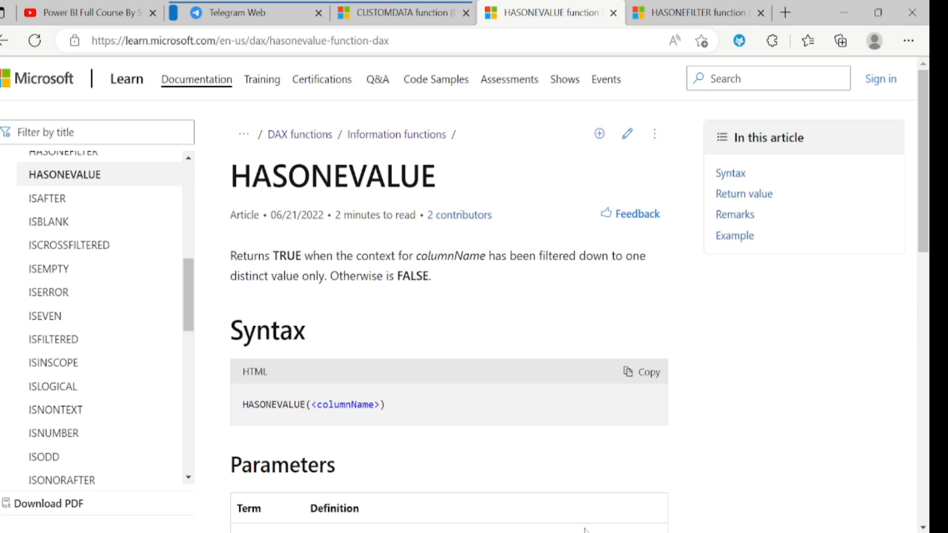
{"action": "key", "text": "alt+Tab"}
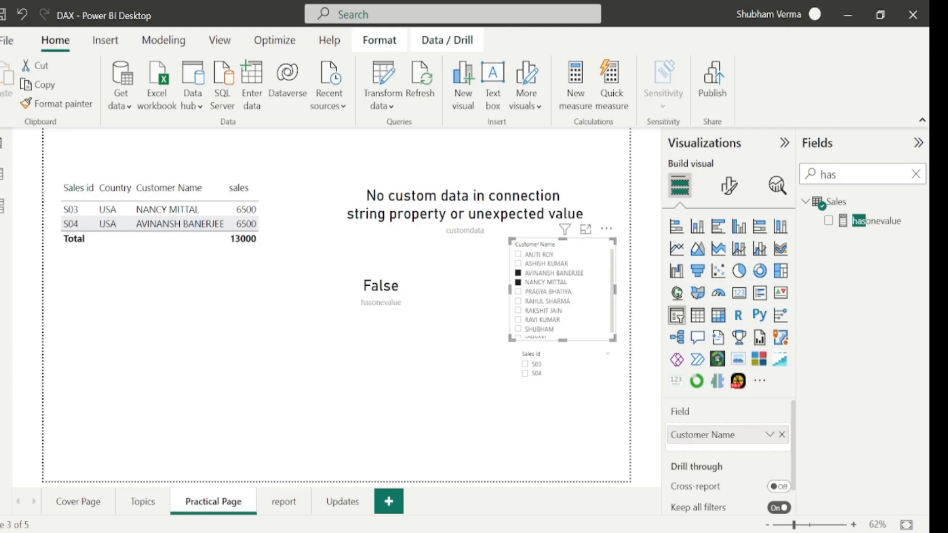
Clear both customers from the Customer Name slicer and select S02 in the Sales id slicer.
{"action": "left_click", "coordinate": [519, 283]}
{"action": "left_click", "coordinate": [518, 273]}
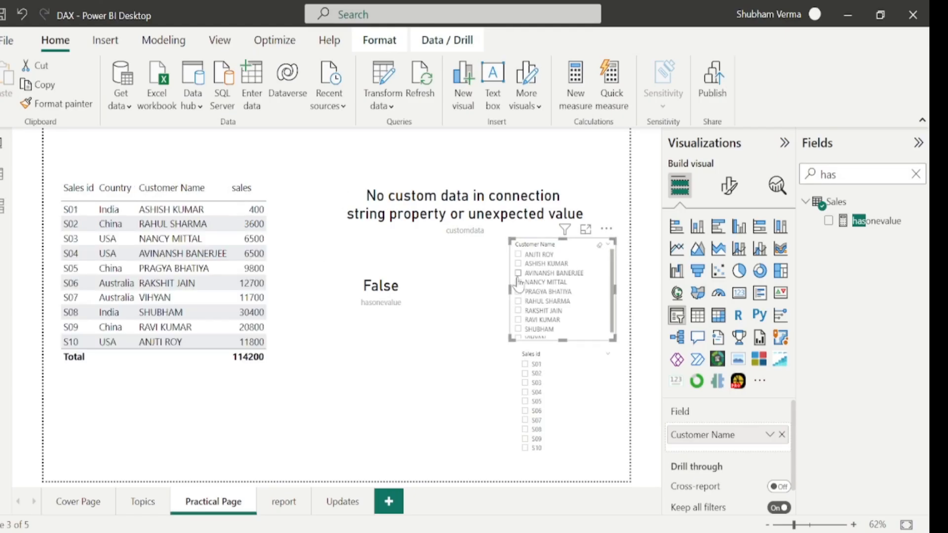
{"action": "left_click", "coordinate": [525, 374]}
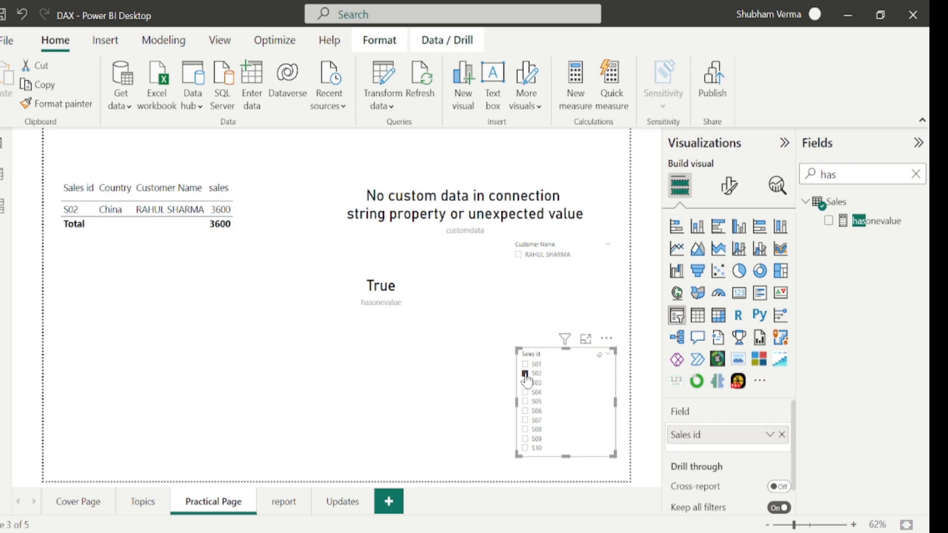
Clear S02 from the Sales id slicer, then switch to the browser and read the HASONEFILTER function's description.
{"action": "left_click", "coordinate": [525, 374]}
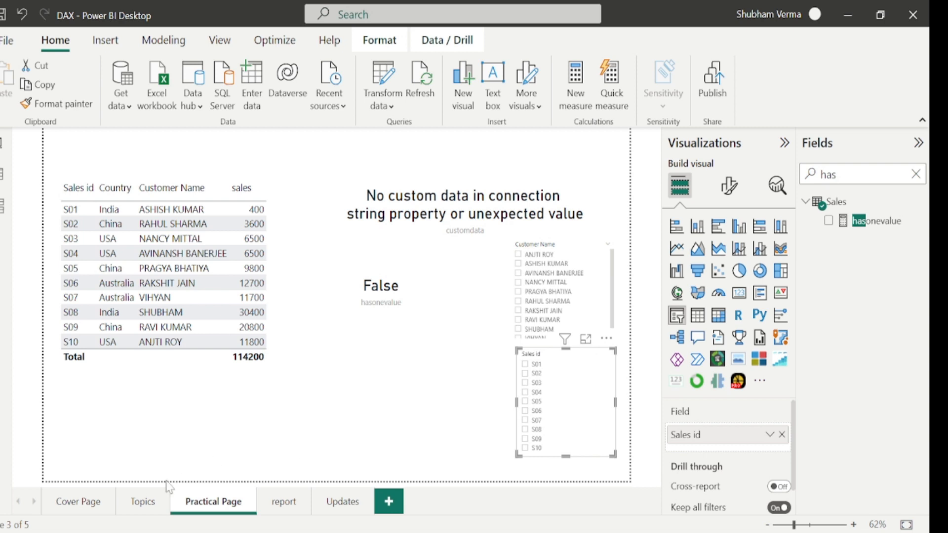
{"action": "left_click", "coordinate": [144, 502]}
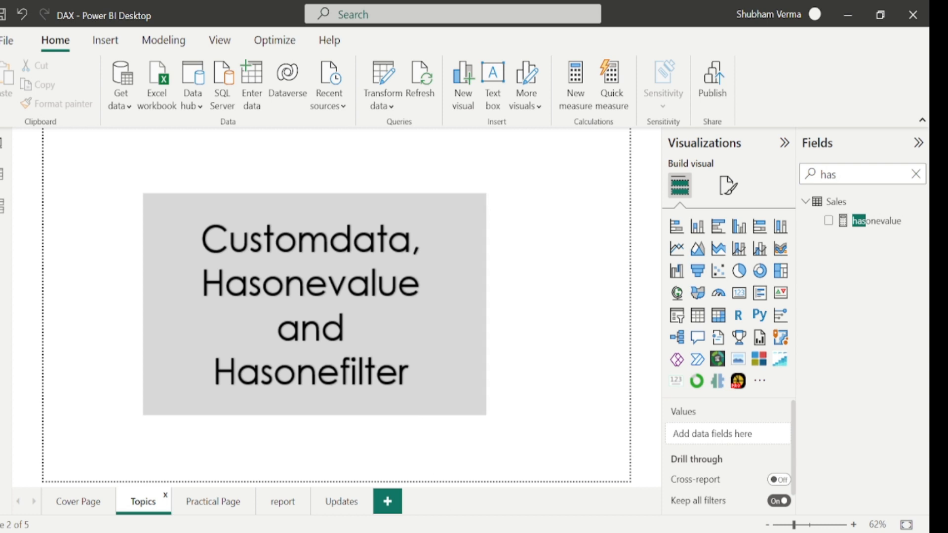
{"action": "left_click", "coordinate": [450, 466]}
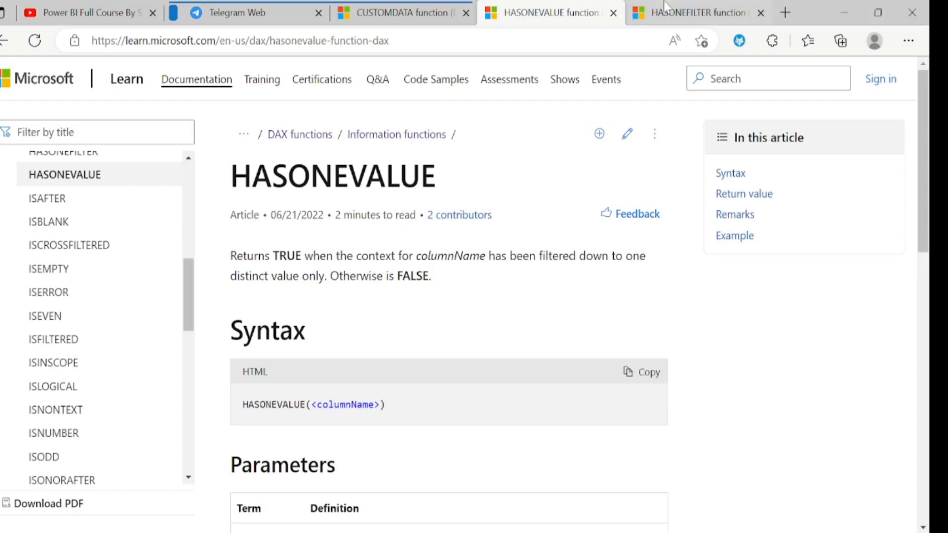
{"action": "key", "text": "ctrl+Tab"}
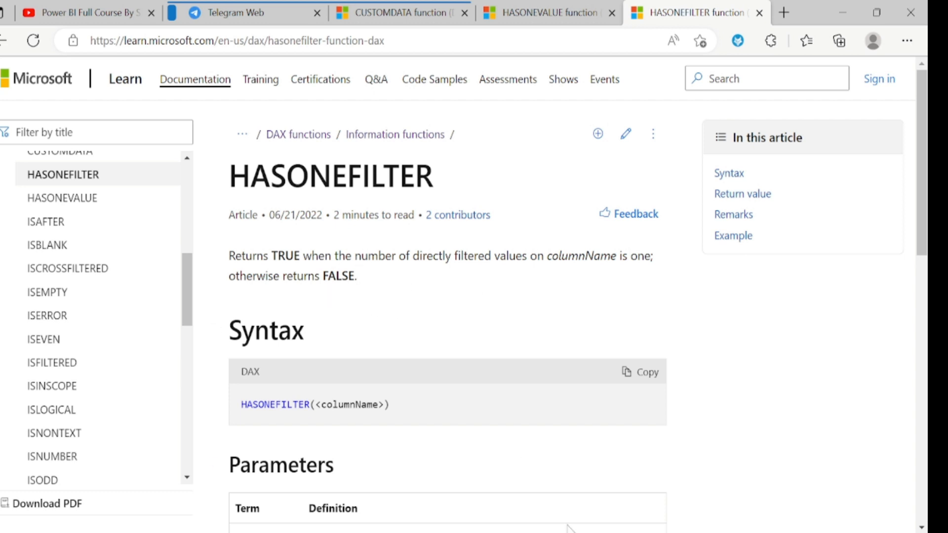
{"action": "key", "text": "alt+Tab"}
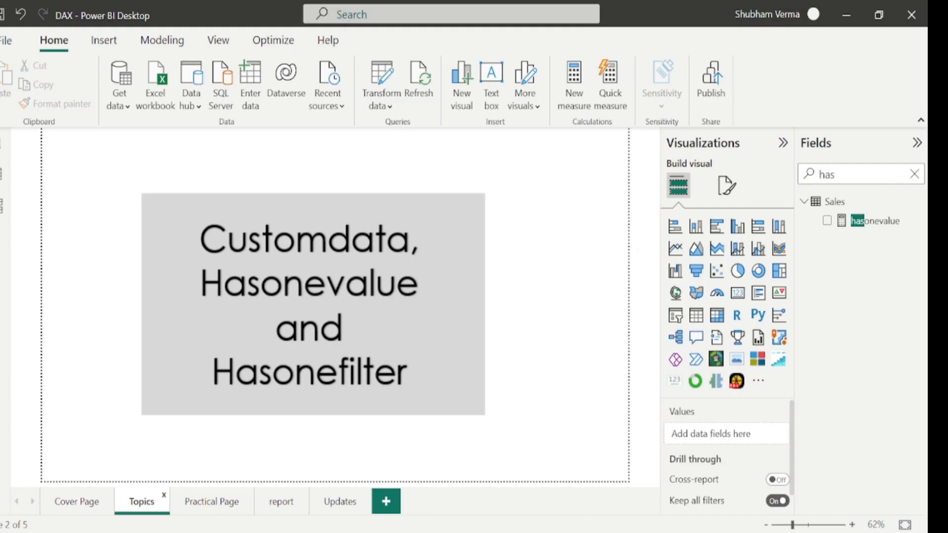
On the Practical Page, create the Sales measure hasonefilter = HASONEFILTER(Sales[Sales id]).
{"action": "left_click", "coordinate": [226, 509]}
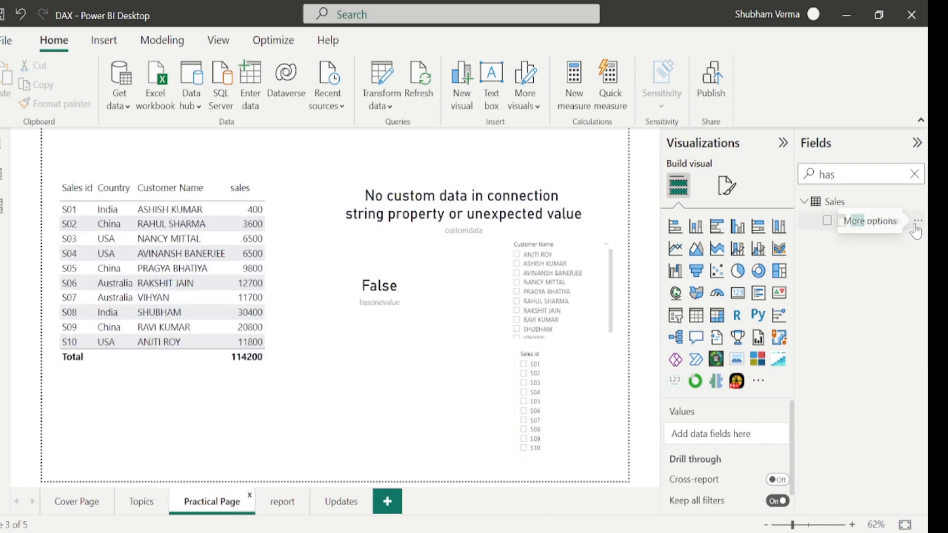
{"action": "right_click", "coordinate": [916, 227]}
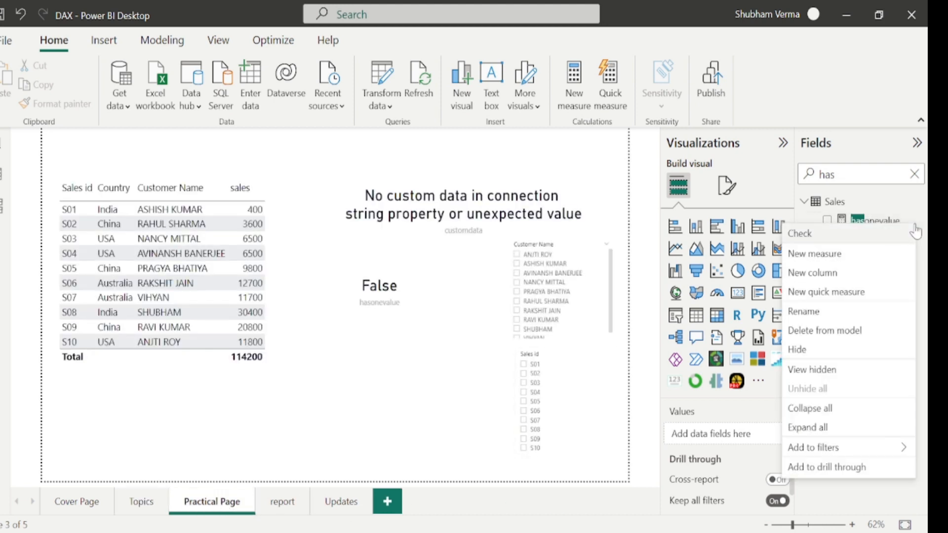
{"action": "left_click", "coordinate": [845, 261]}
{"action": "left_click", "coordinate": [120, 140]}
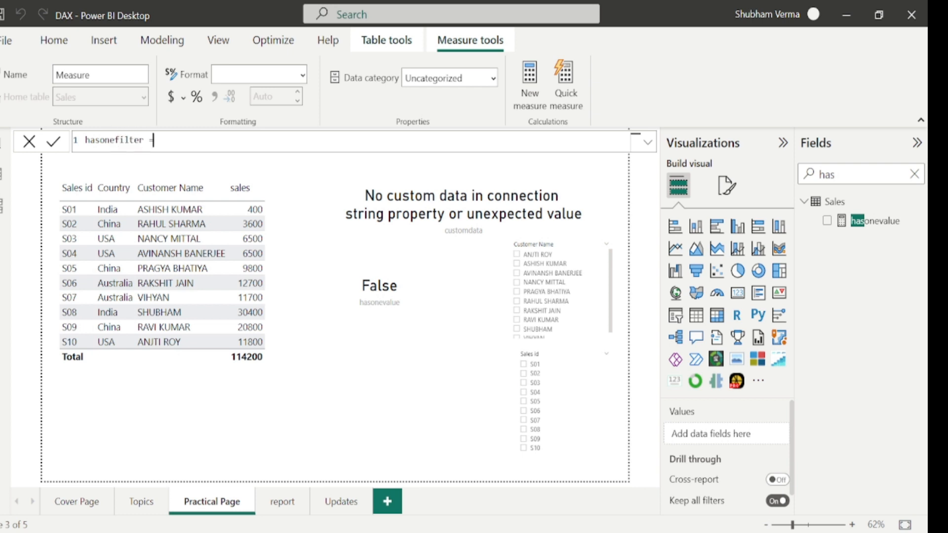
{"action": "type", "text": "has"}
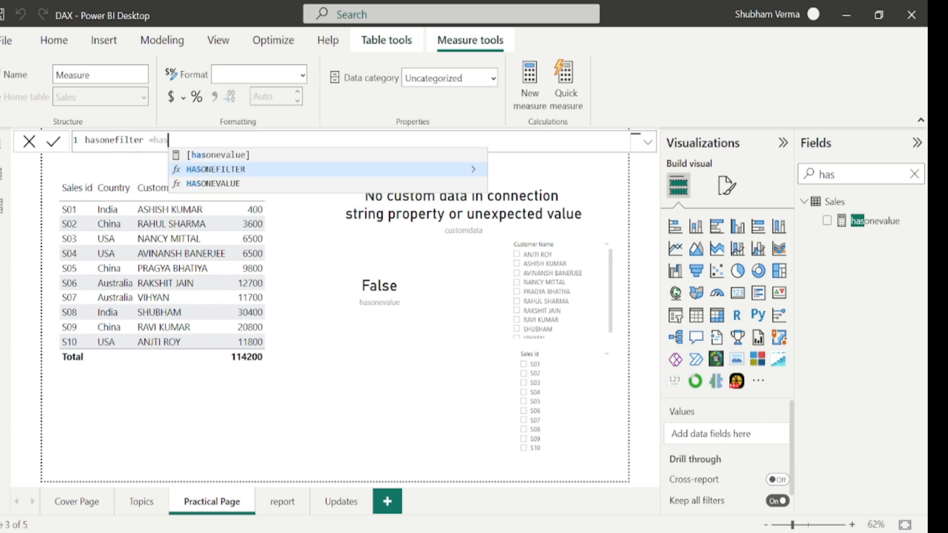
{"action": "key", "text": "Tab"}
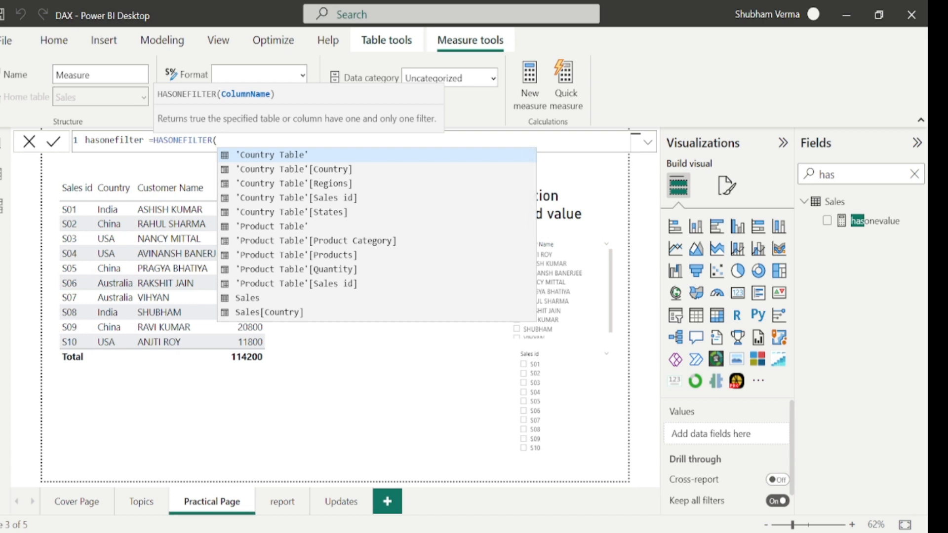
{"action": "type", "text": "sales"}
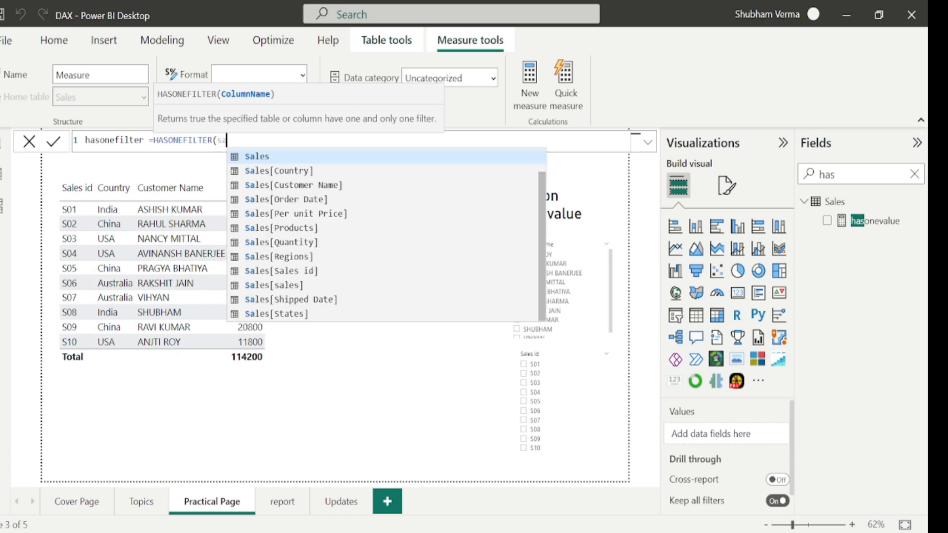
{"action": "key", "text": "Down"}
{"action": "key", "text": "Down"}
{"action": "key", "text": "Down"}
{"action": "key", "text": "Down"}
{"action": "key", "text": "Down"}
{"action": "key", "text": "Down"}
{"action": "key", "text": "Down"}
{"action": "key", "text": "Down"}
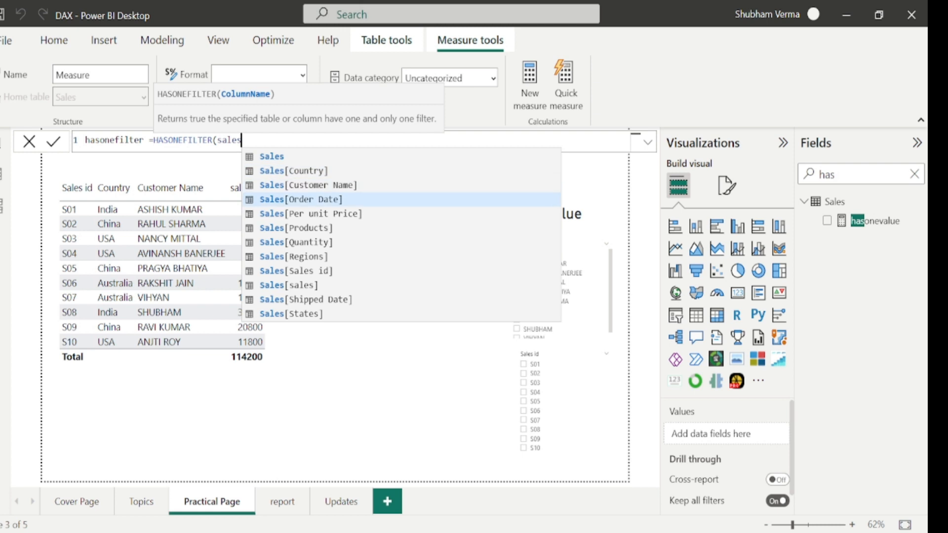
{"action": "key", "text": "Tab"}
{"action": "type", "text": ")"}
{"action": "key", "text": "Return"}
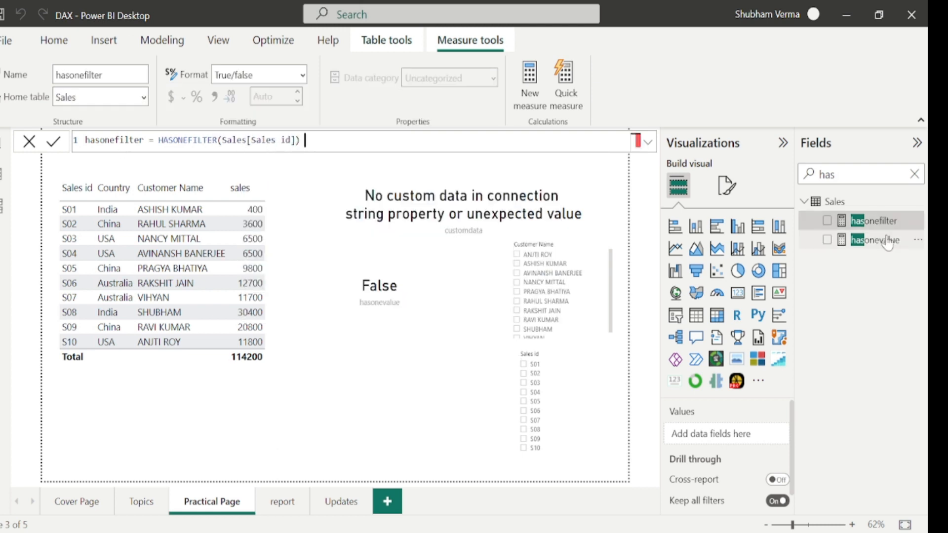
Add a card below the hasonevalue card that displays the hasonefilter measure.
{"action": "left_click_drag", "start_coordinate": [894, 221], "coordinate": [431, 387]}
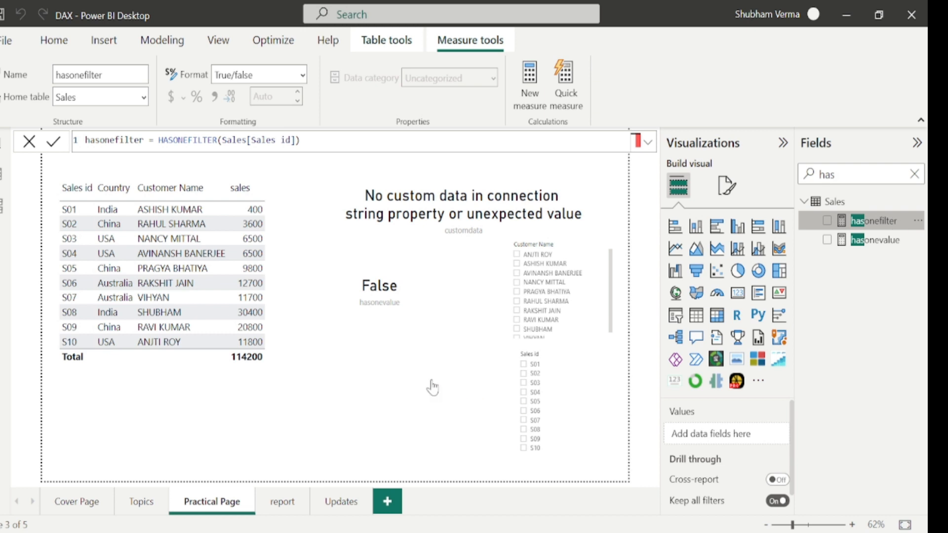
{"action": "left_click", "coordinate": [738, 293]}
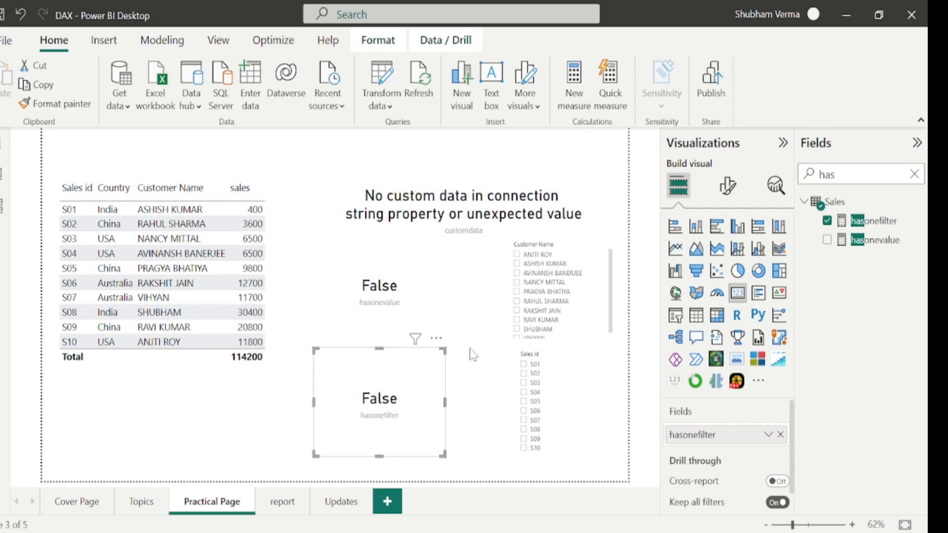
Test both cards by selecting and clearing the S04 customer in the Customer Name slicer, then selecting S03 in the Sales id slicer.
{"action": "left_click", "coordinate": [513, 285]}
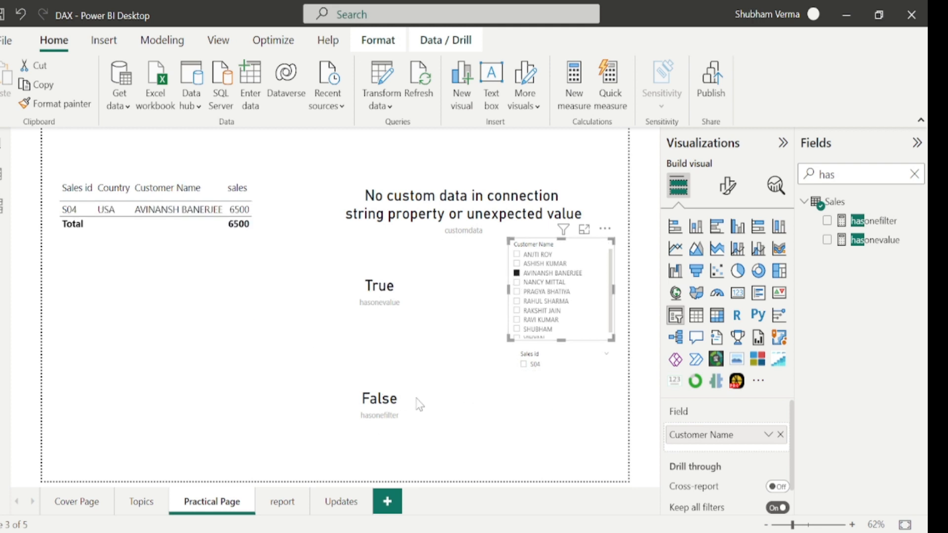
{"action": "left_click", "coordinate": [518, 276]}
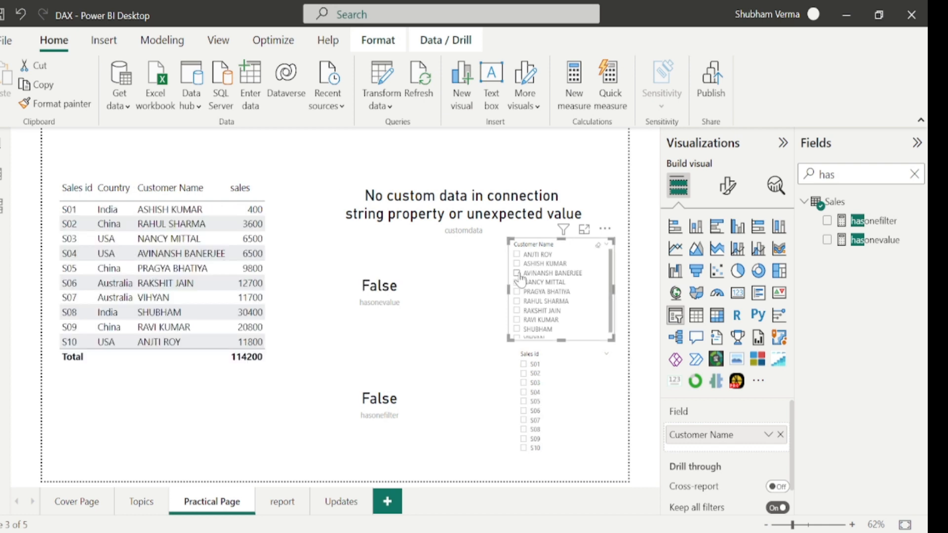
{"action": "left_click", "coordinate": [524, 384]}
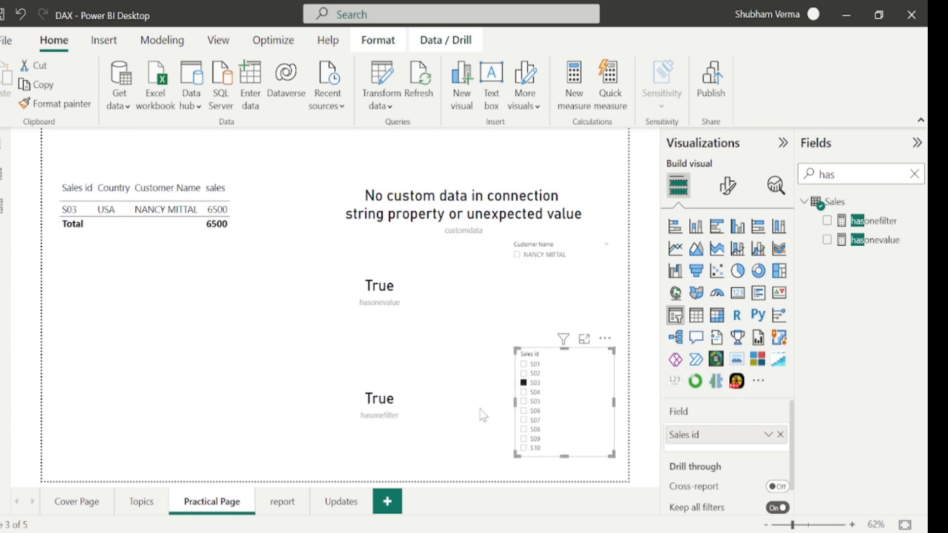
Highlight "directly filtered" in the browser's HASONEFILTER description, then return to Power BI Desktop and clear S03 from the Sales id slicer.
{"action": "key", "text": "alt+Tab"}
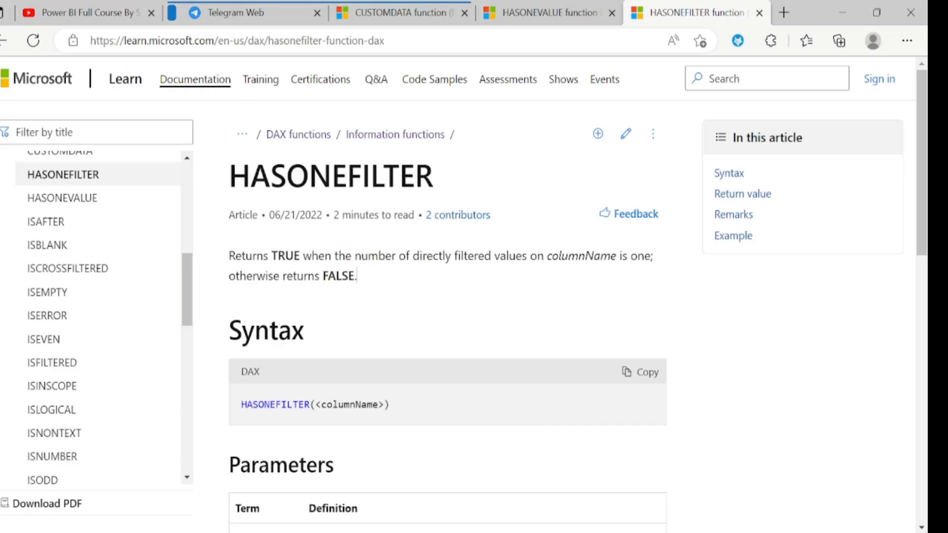
{"action": "left_click", "coordinate": [387, 317]}
{"action": "left_click_drag", "start_coordinate": [413, 255], "coordinate": [496, 256]}
{"action": "left_click", "coordinate": [453, 307]}
{"action": "left_click_drag", "start_coordinate": [413, 256], "coordinate": [493, 261]}
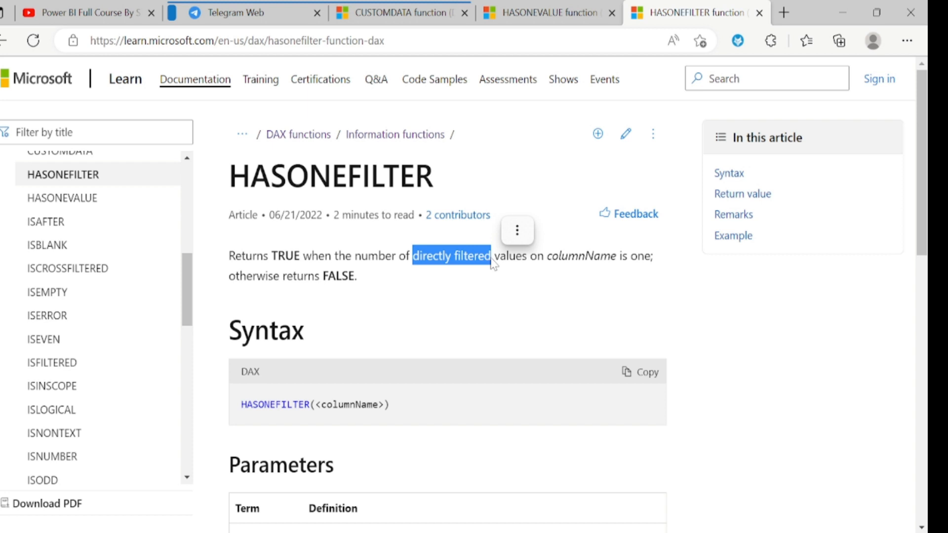
{"action": "left_click", "coordinate": [566, 423]}
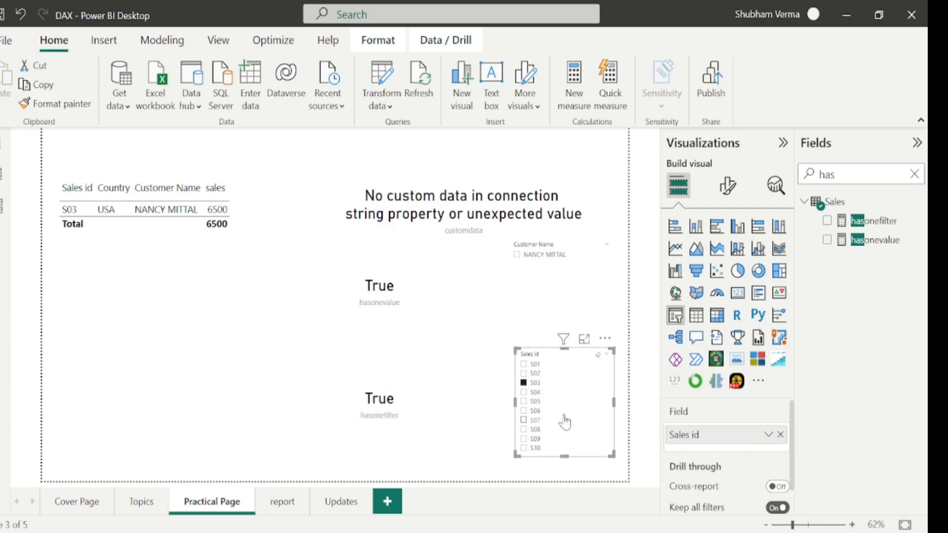
{"action": "left_click", "coordinate": [524, 392]}
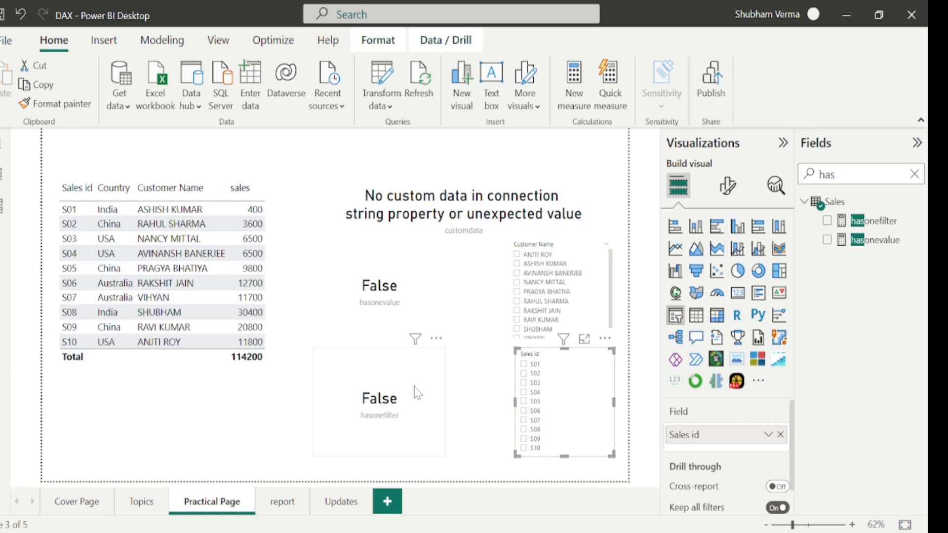
Review the formulas of the hasonefilter and hasonevalue measures, highlighting each expression after the equals sign.
{"action": "left_click", "coordinate": [875, 219]}
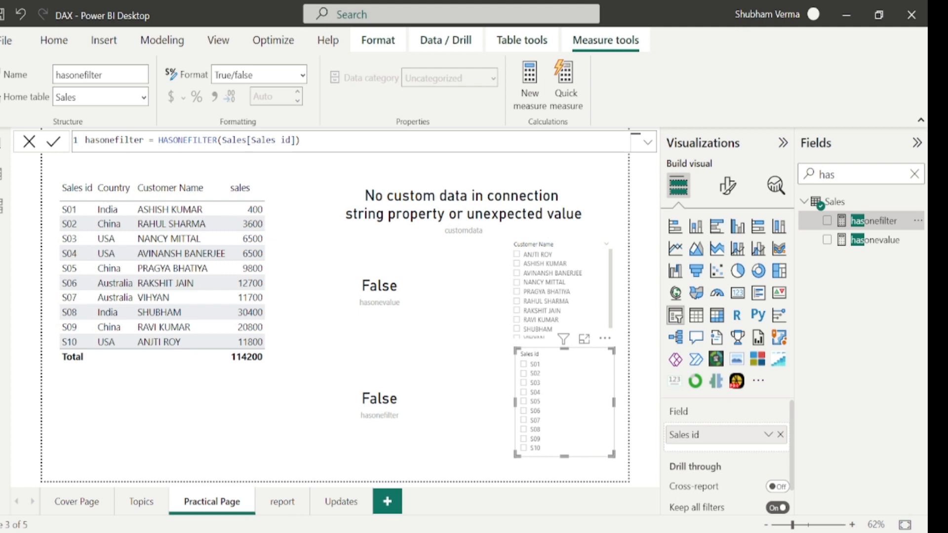
{"action": "left_click_drag", "start_coordinate": [305, 140], "coordinate": [158, 140]}
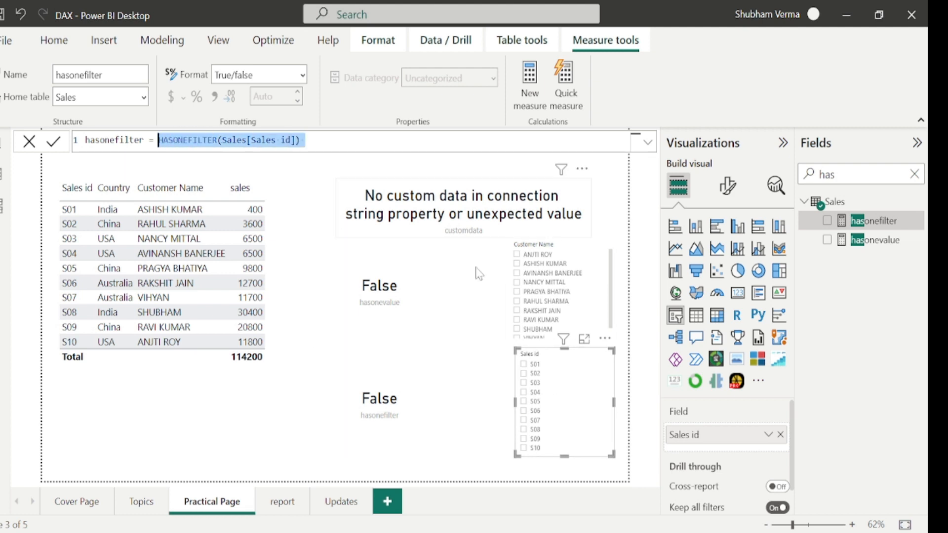
{"action": "left_click", "coordinate": [878, 225]}
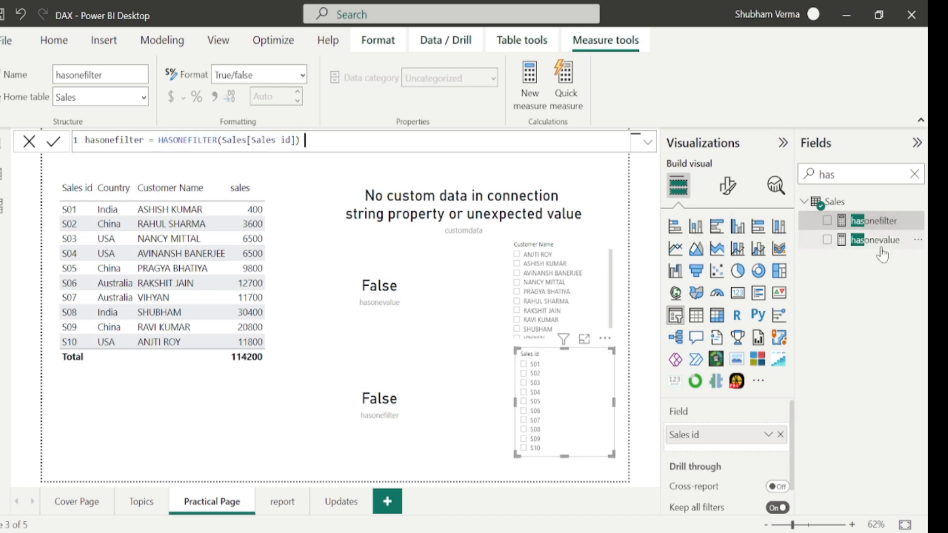
{"action": "left_click", "coordinate": [882, 250]}
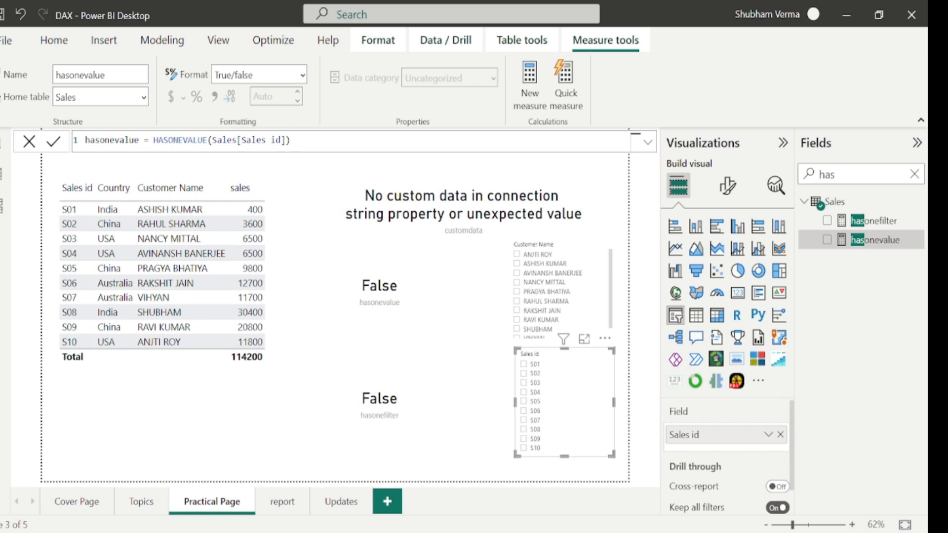
{"action": "left_click_drag", "start_coordinate": [296, 141], "coordinate": [149, 140]}
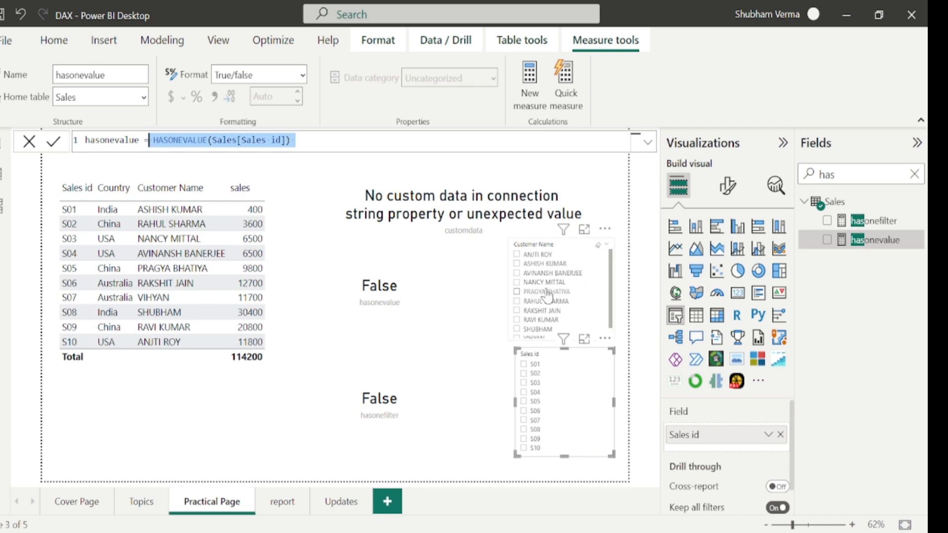
Compare both cards by filtering to the S03 customer by name and then to S03 by Sales id, clearing each selection.
{"action": "left_click", "coordinate": [516, 283]}
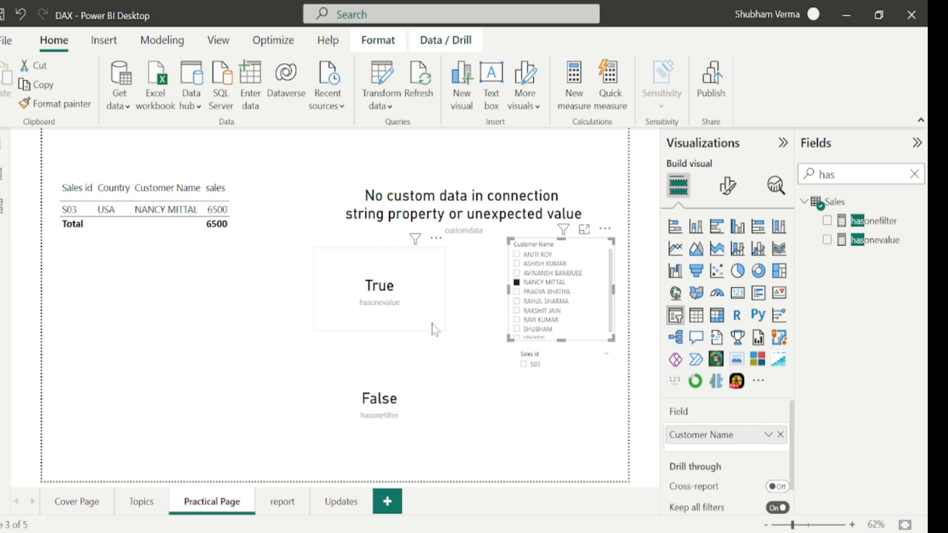
{"action": "left_click", "coordinate": [517, 282]}
{"action": "left_click", "coordinate": [524, 383]}
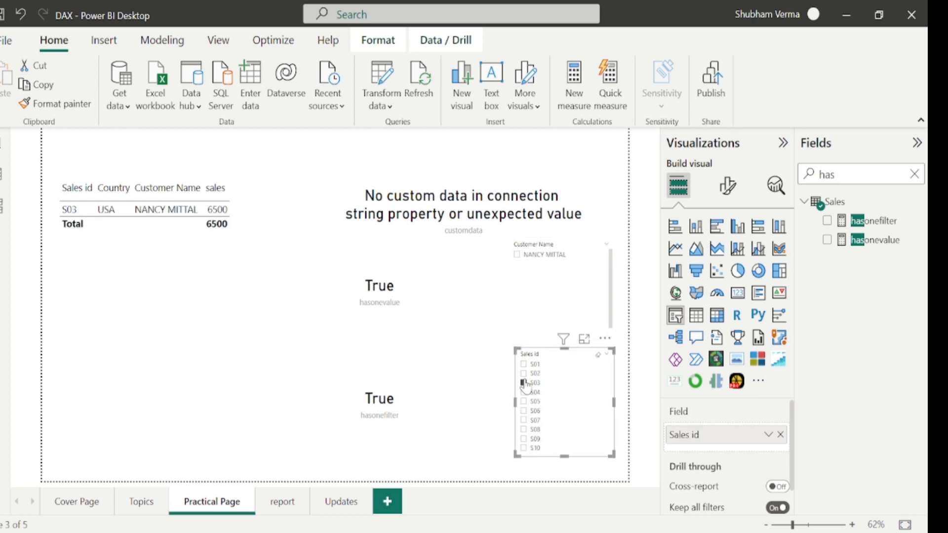
{"action": "left_click", "coordinate": [524, 383]}
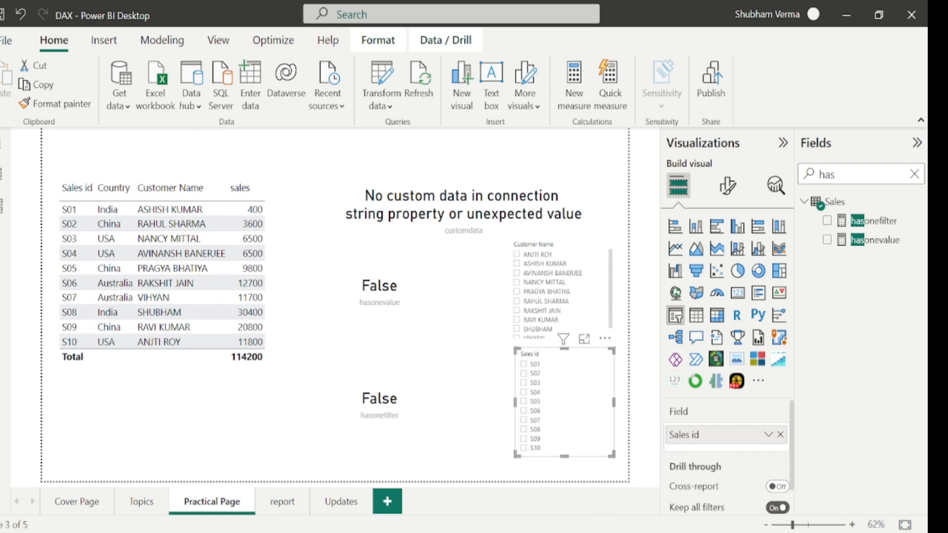
Switch to the browser and view the YouTube channel's created playlists and the Telegram group Power bi Jobs and Free Learning.
{"action": "left_click", "coordinate": [606, 532]}
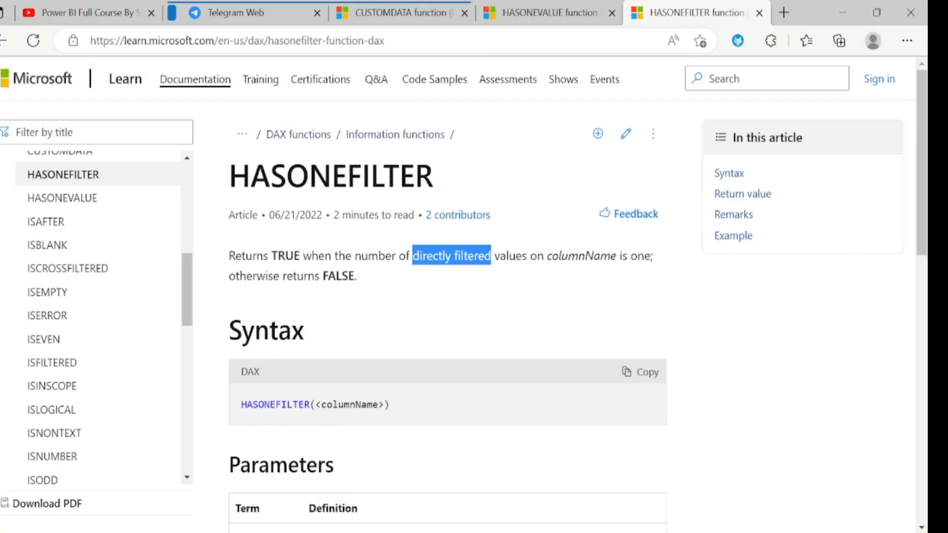
{"action": "left_click", "coordinate": [115, 19]}
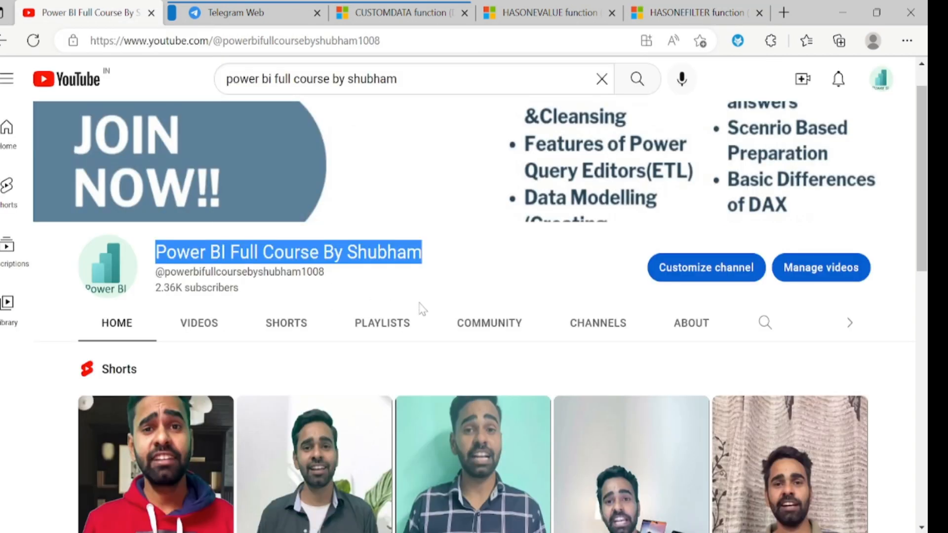
{"action": "scroll", "coordinate": [422, 308], "scroll_direction": "down", "scroll_amount": 8}
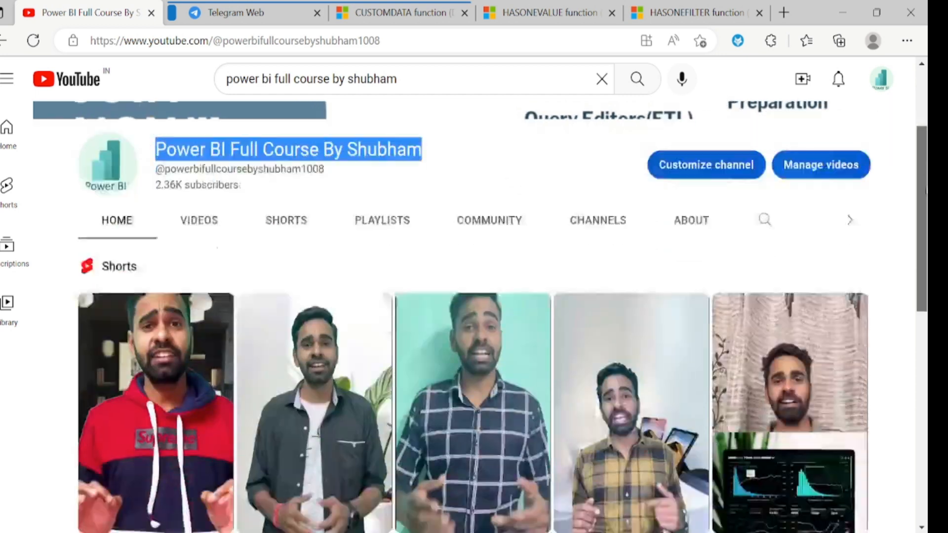
{"action": "scroll", "coordinate": [475, 321], "scroll_direction": "down", "scroll_amount": 4}
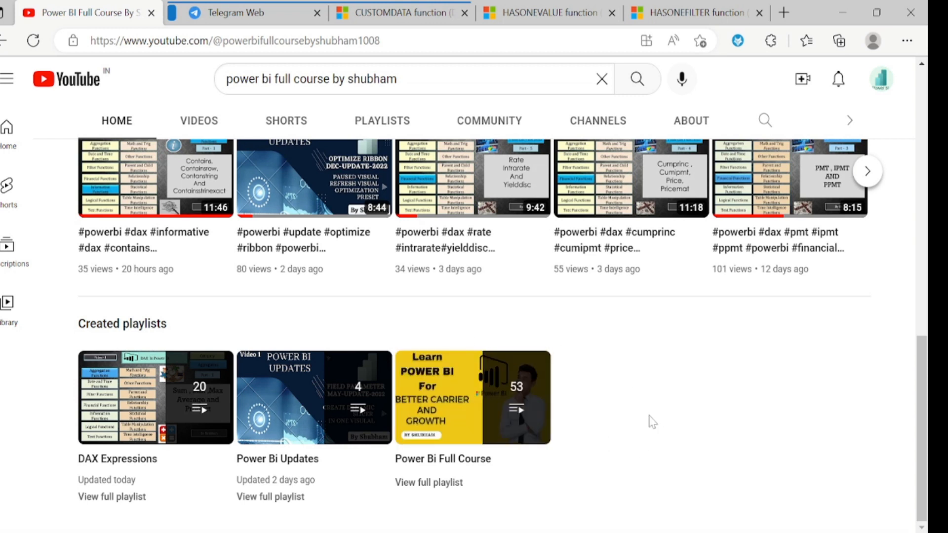
{"action": "left_click", "coordinate": [264, 20]}
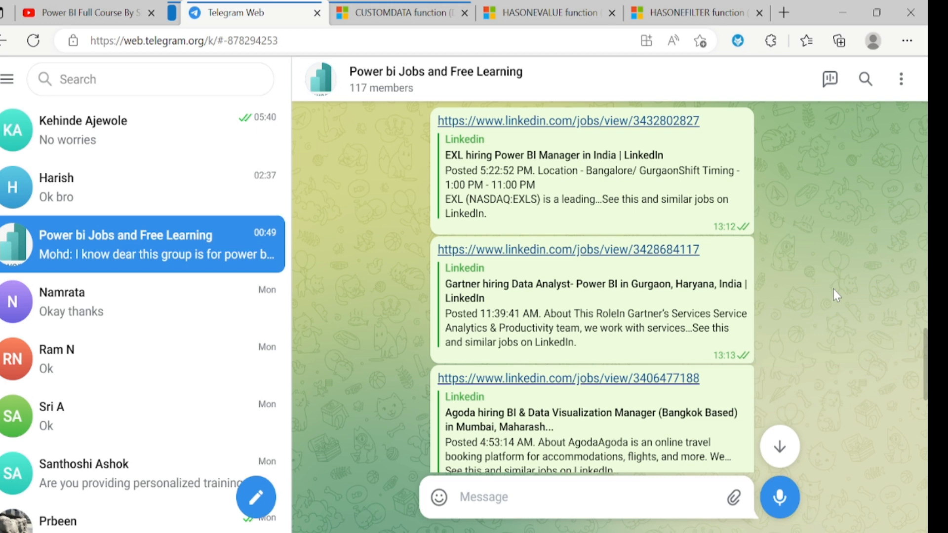
{"action": "left_click", "coordinate": [123, 15]}
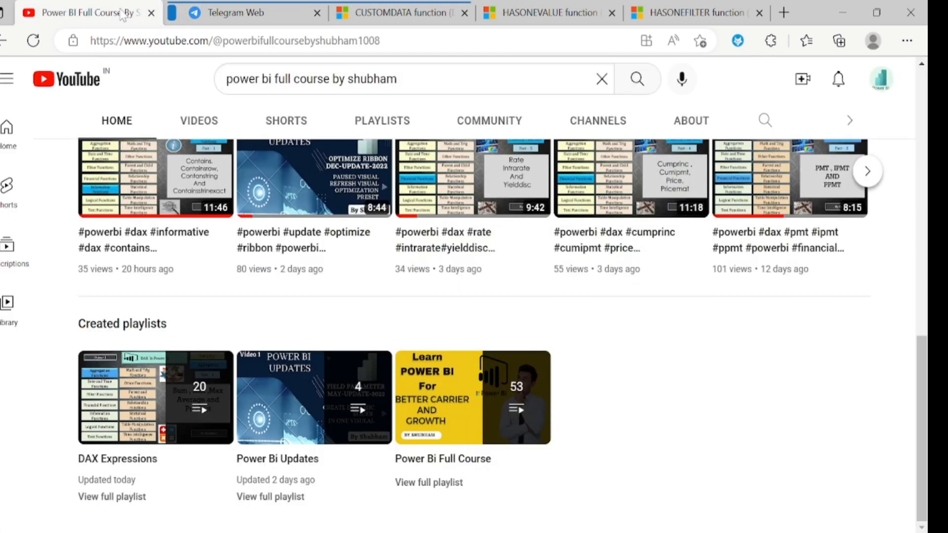